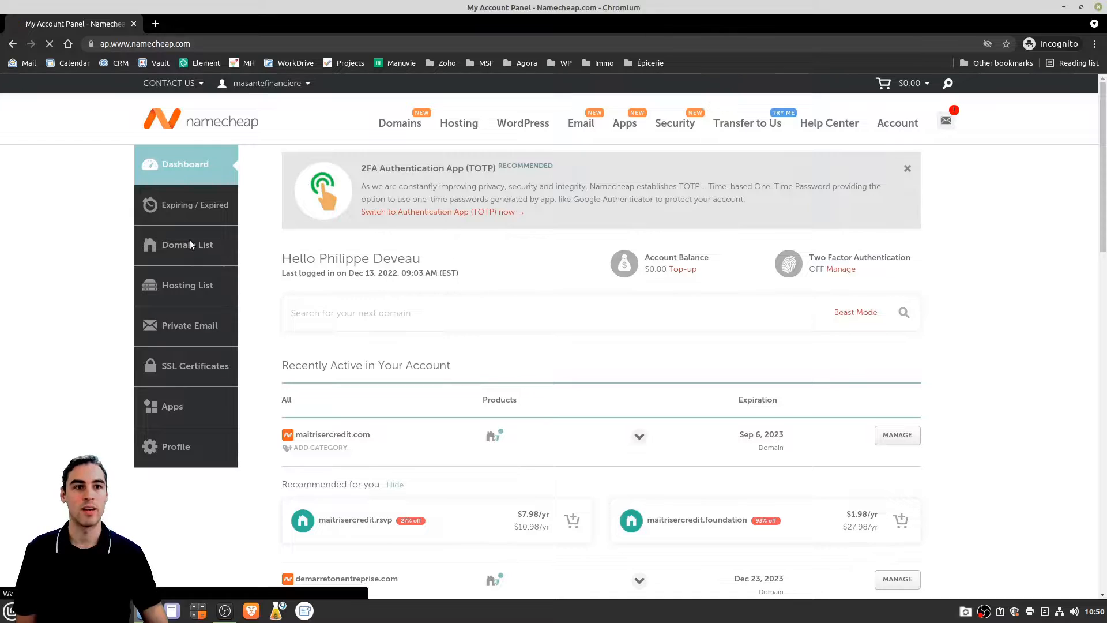
Open the Advanced DNS settings of the masantefinanciere.info domain from the domain list
scroll(1004, 368, down, 5)
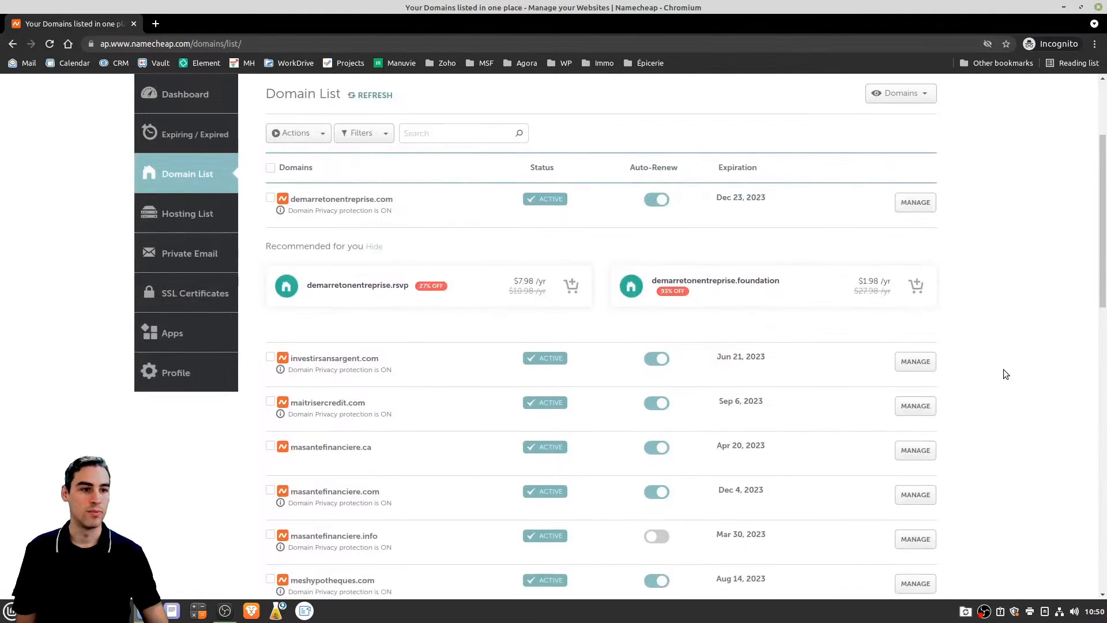
click(923, 456)
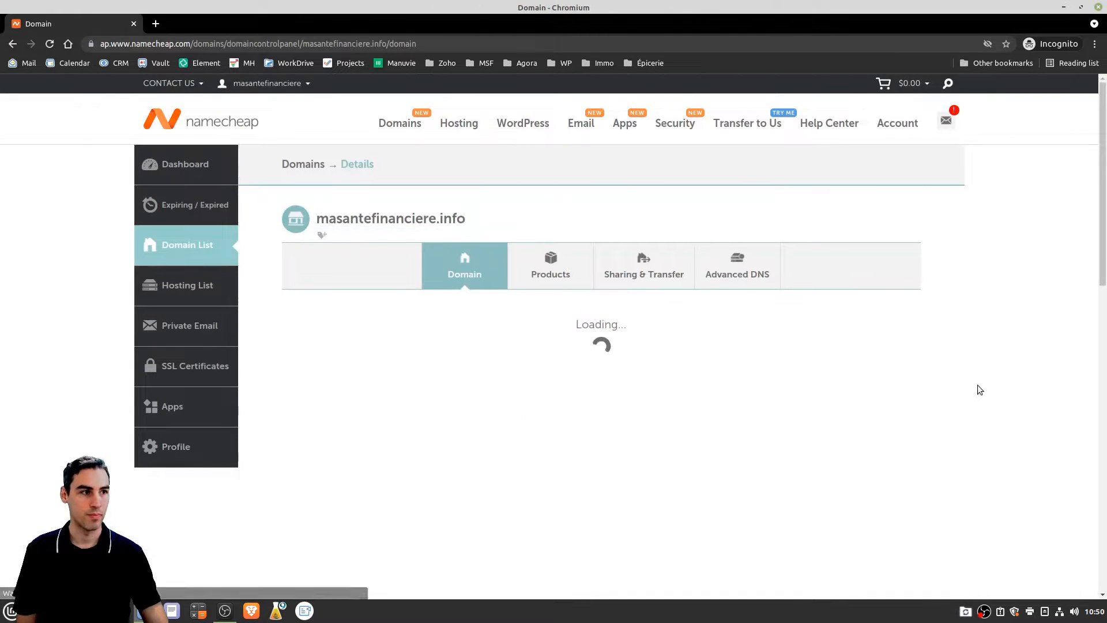
click(734, 267)
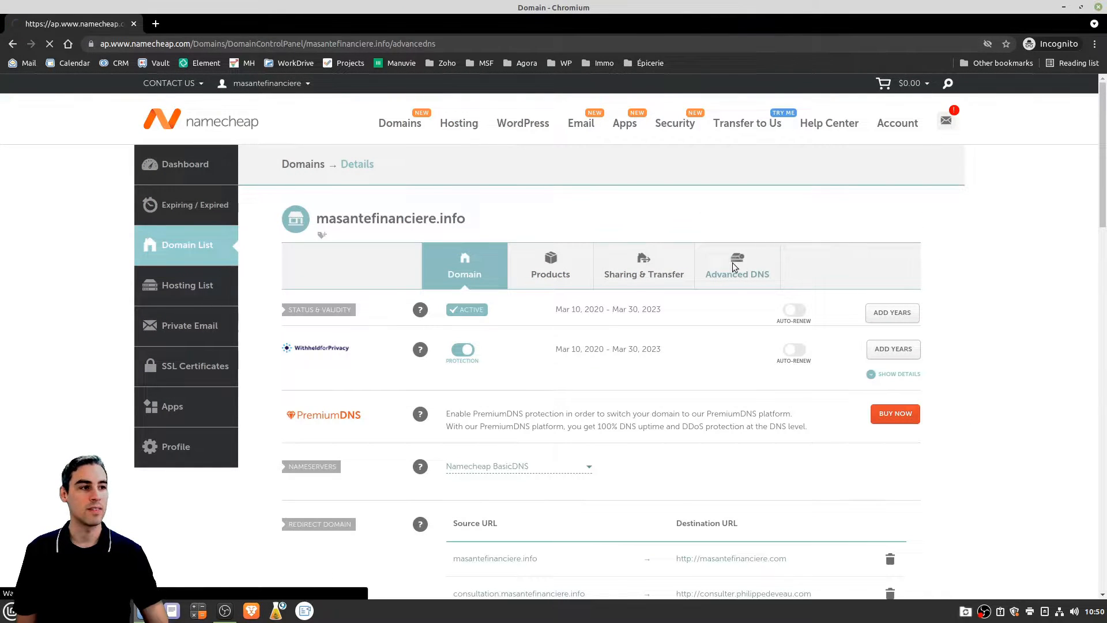
drag(1105, 168, 1104, 252)
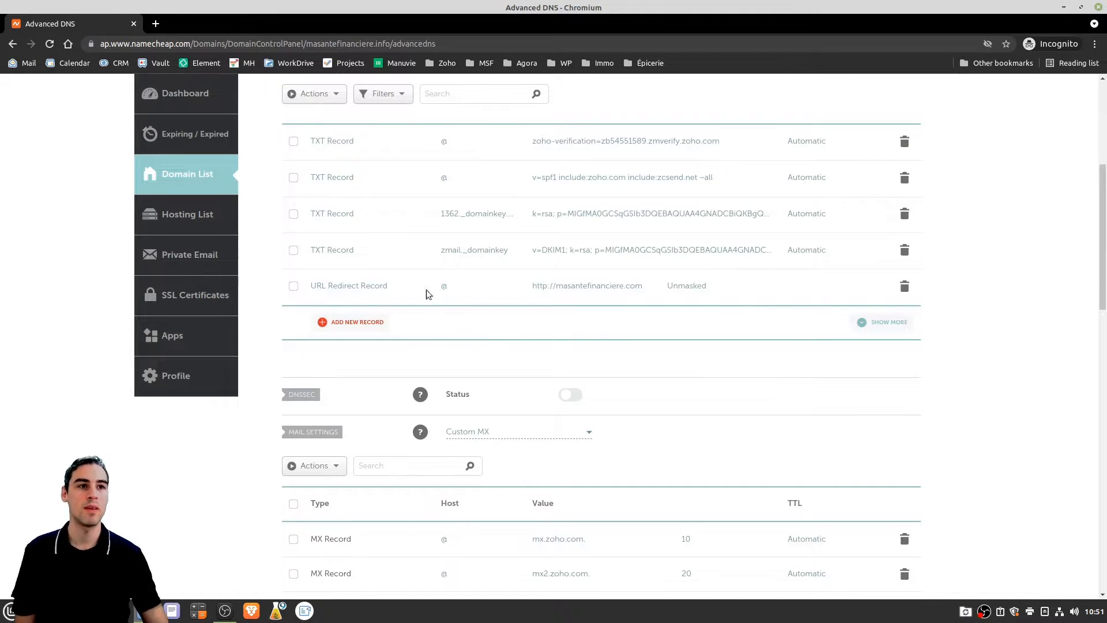
Add a new host record of type URL Redirect Record to the domain
scroll(381, 317, up, 1)
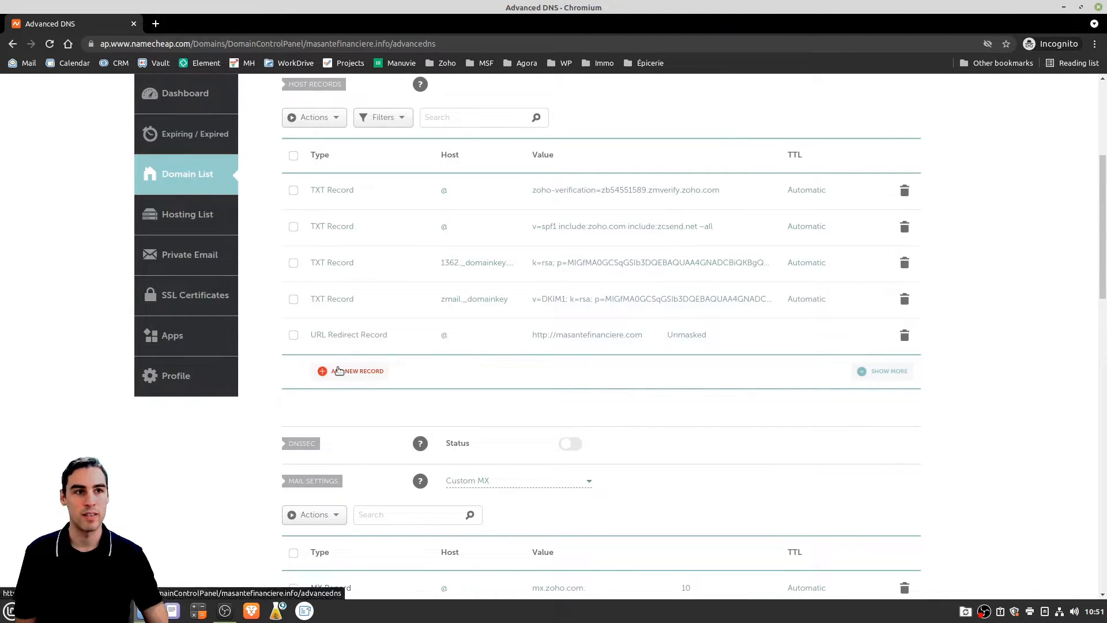
scroll(336, 354, up, 2)
drag(286, 206, 353, 210)
scroll(350, 221, down, 2)
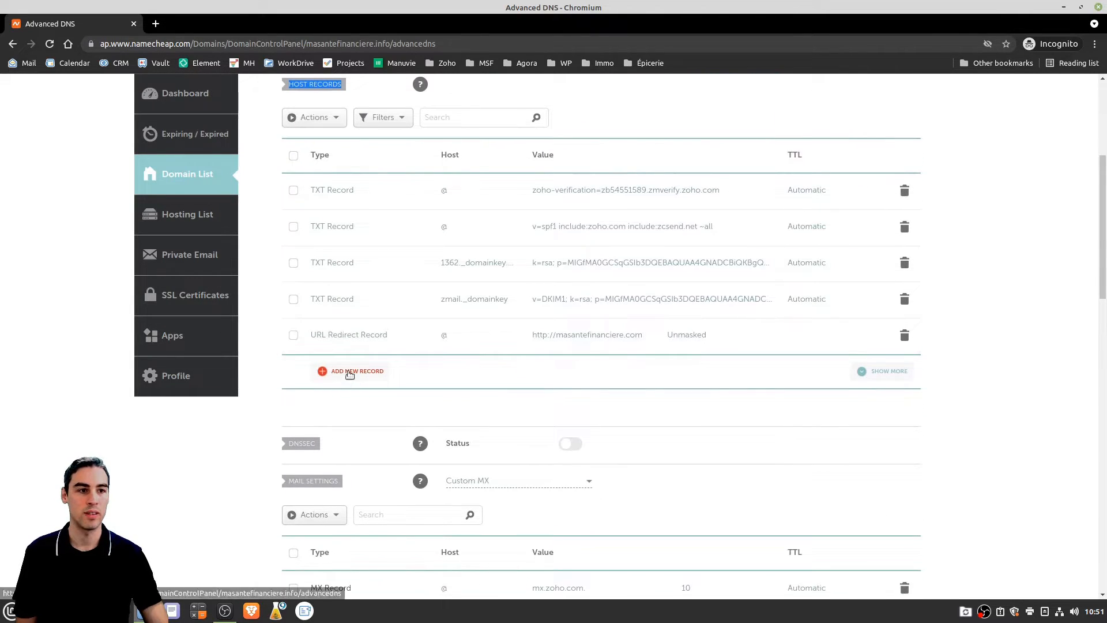
click(352, 371)
drag(423, 299, 428, 368)
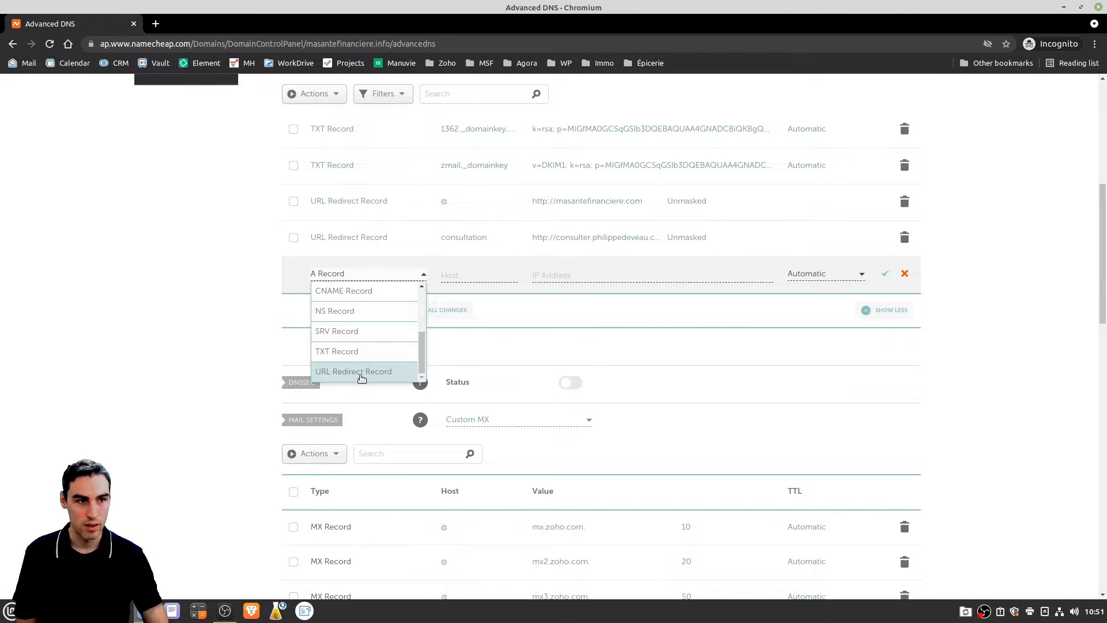
click(362, 373)
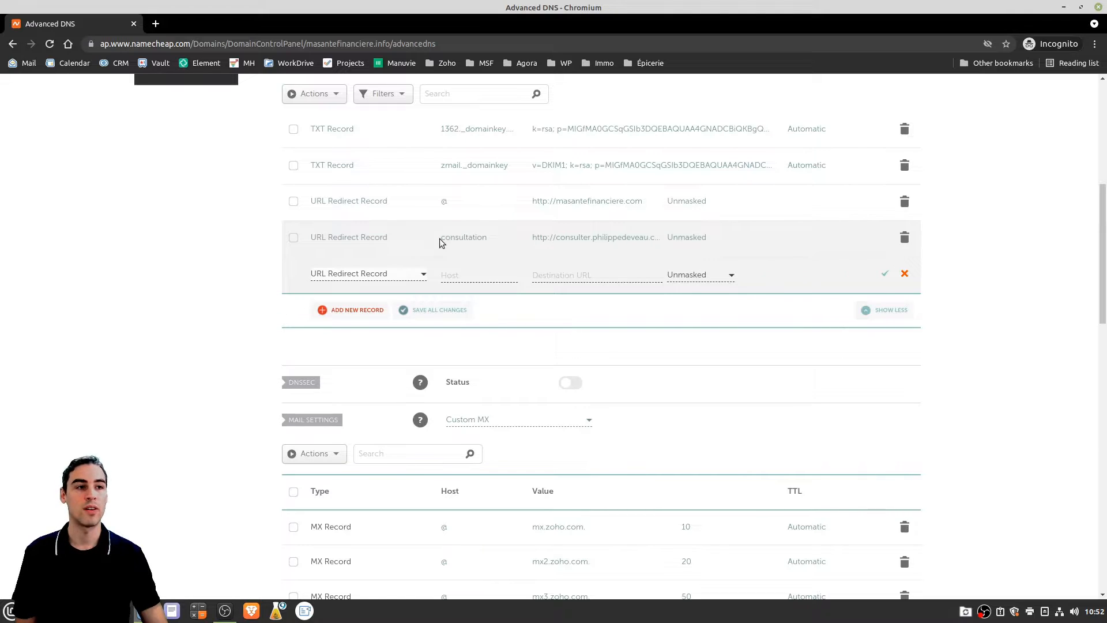
Set the new redirect record's host to agenda and start its destination URL entry
click(476, 275)
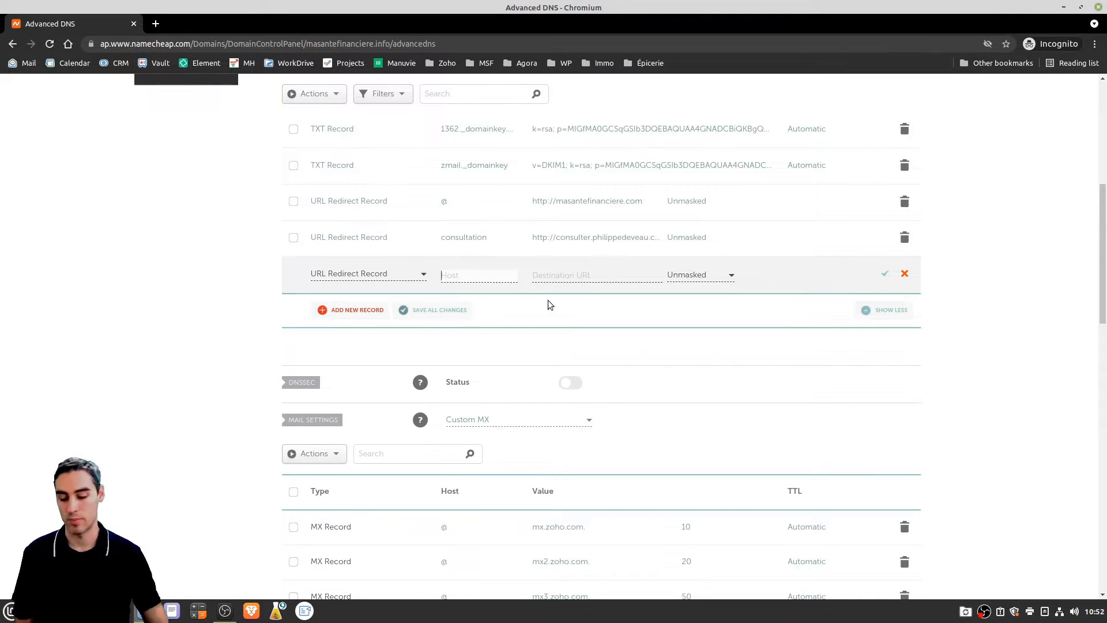
text(facebook)
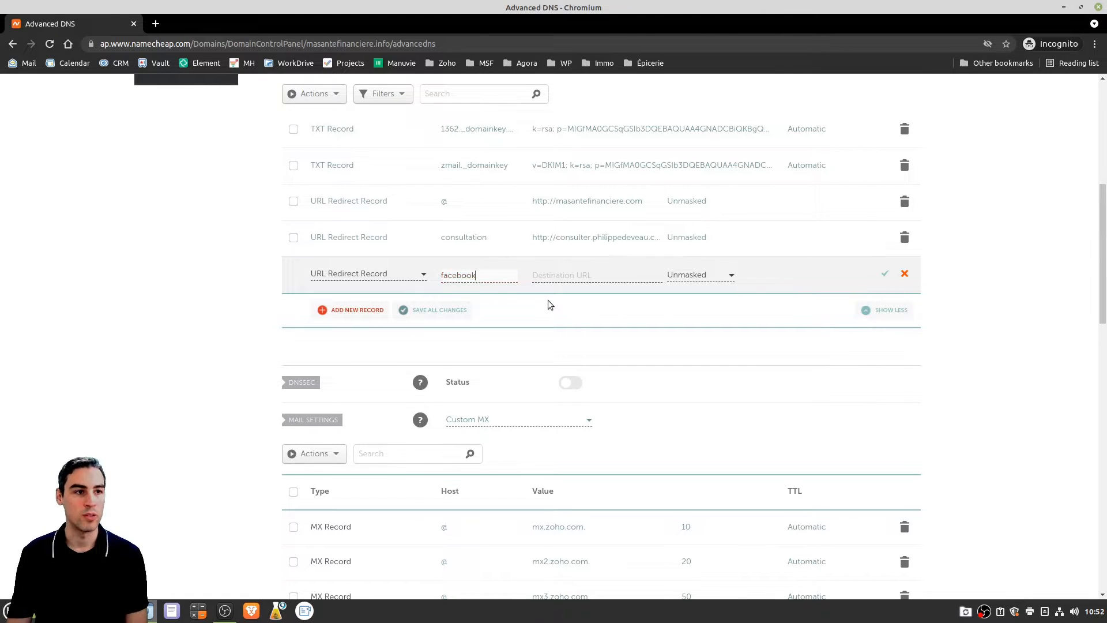
key(ctrl+a)
text(agenda)
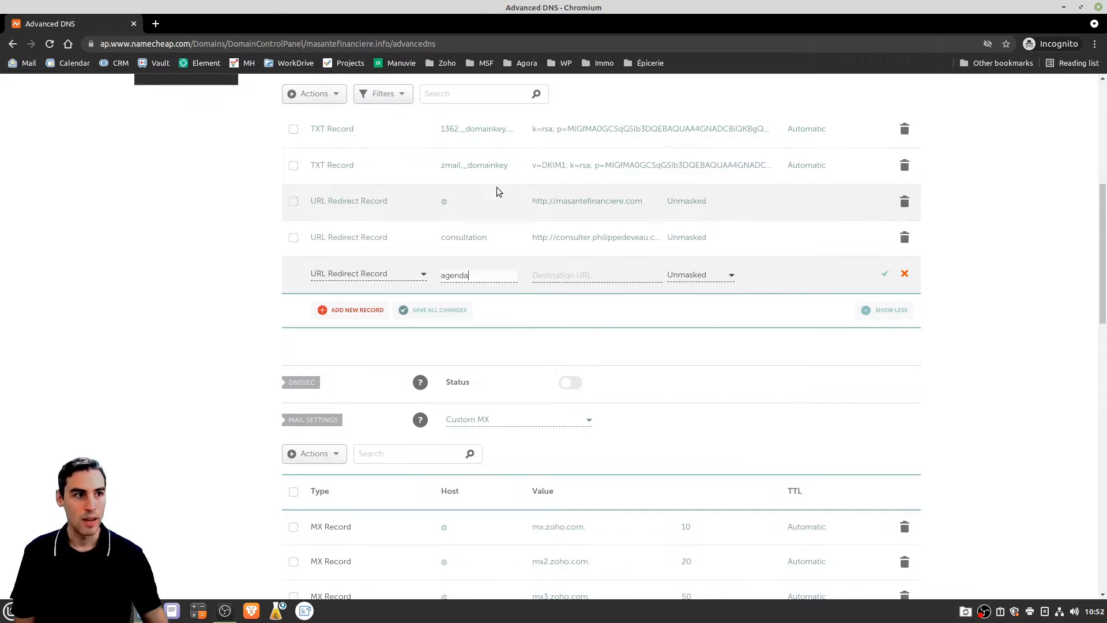
click(561, 278)
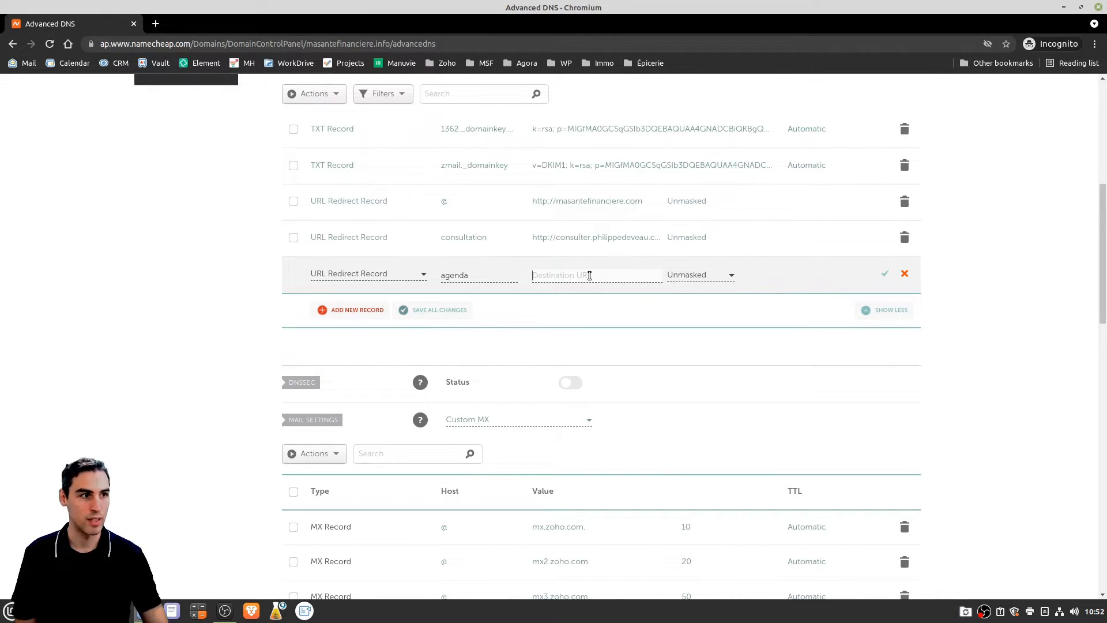
Set the new record's redirect type to Masked and open its meta tag title for entry
click(724, 277)
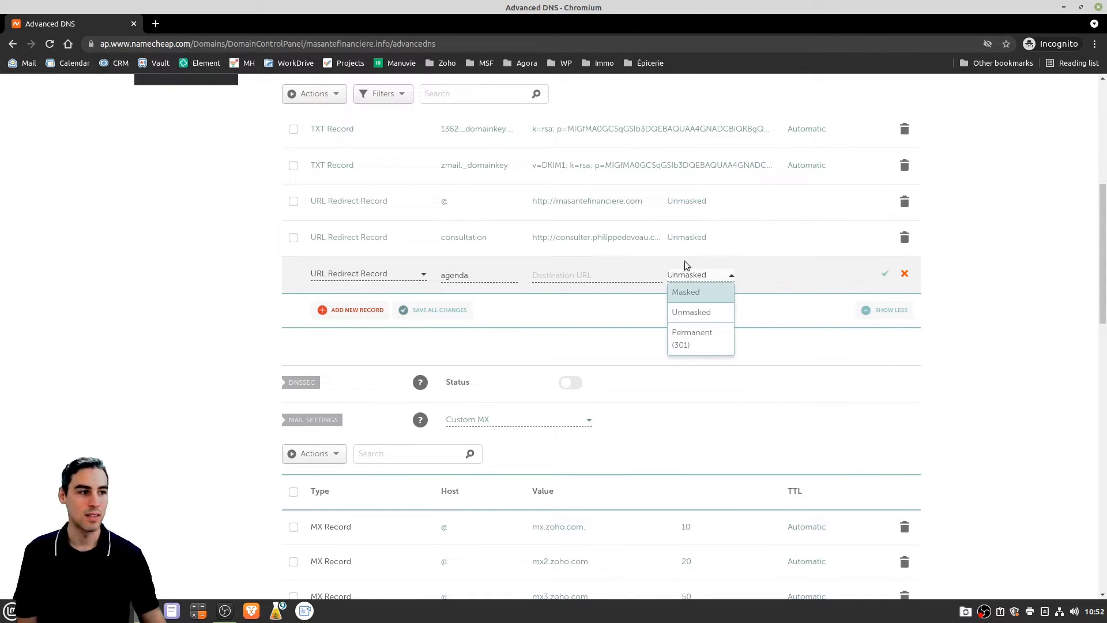
click(693, 292)
click(764, 274)
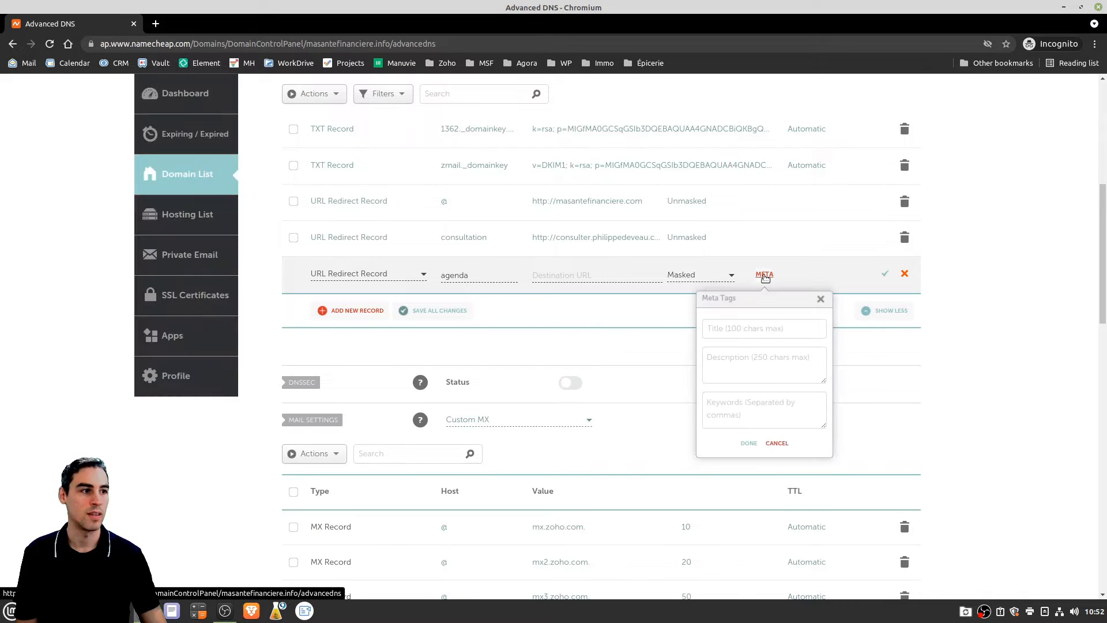
click(741, 329)
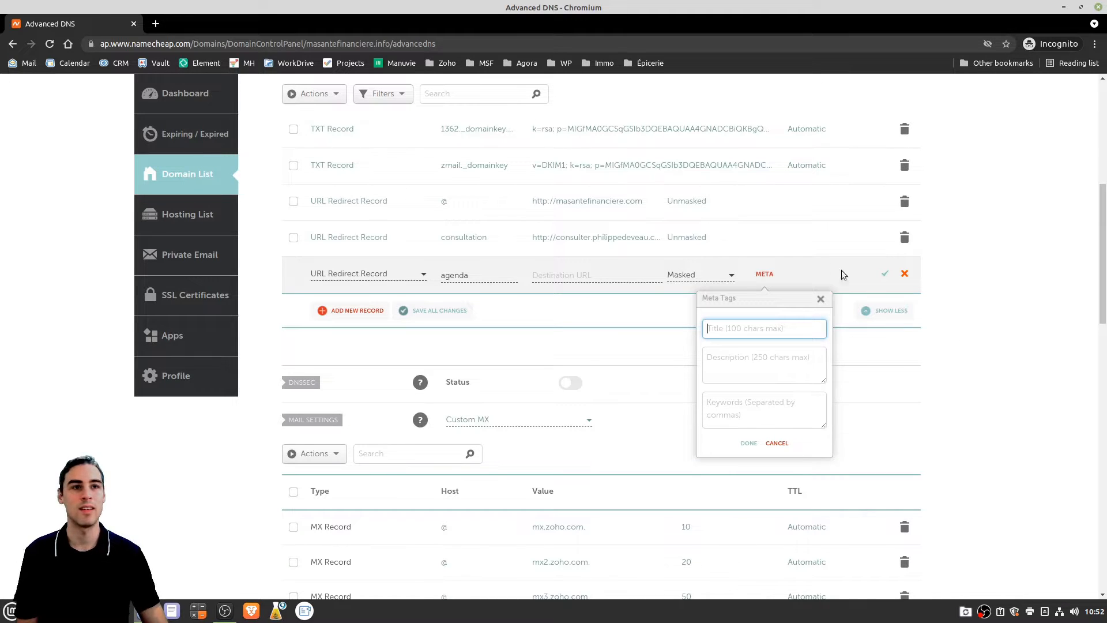
Open masantefinanciere.com in a new tab to examine its page title, and return to the DNS settings
click(156, 24)
text(masantefinanciere.com)
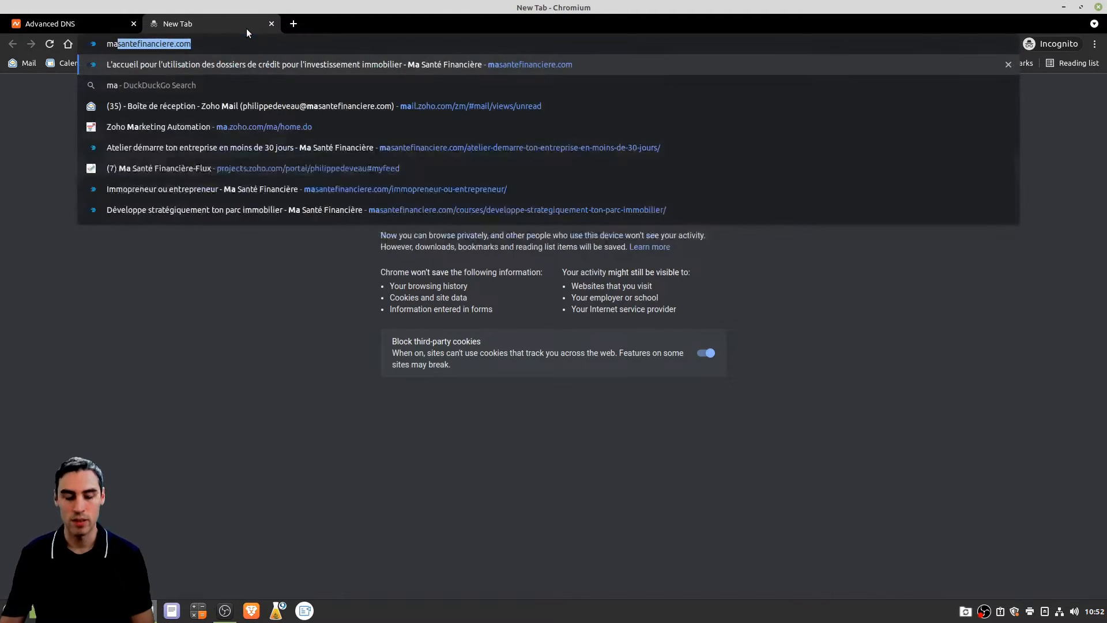
key(Return)
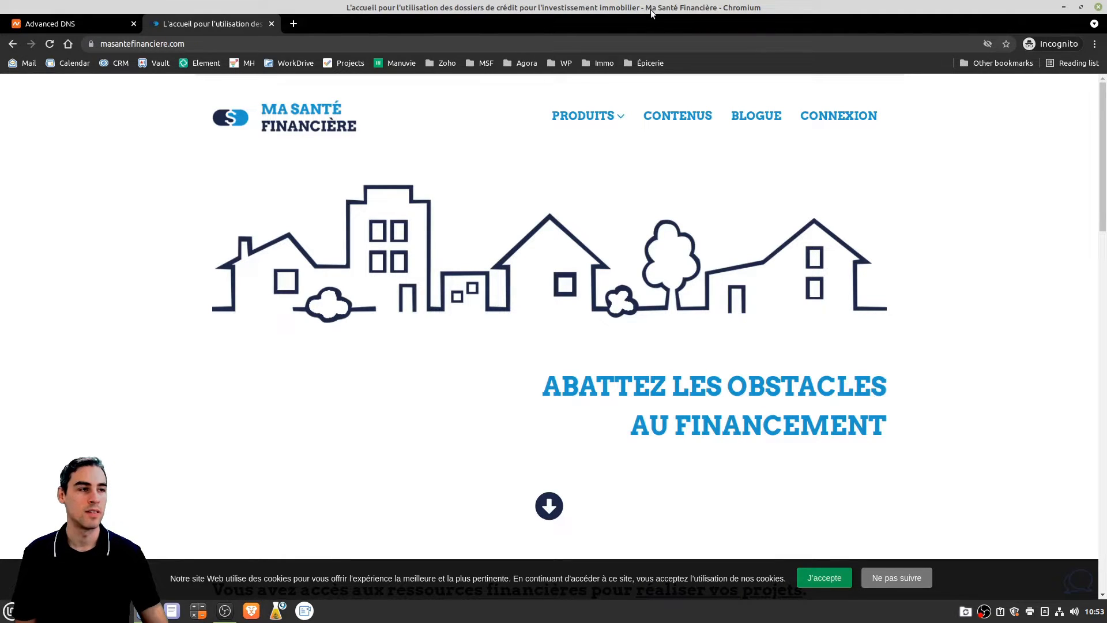
click(64, 24)
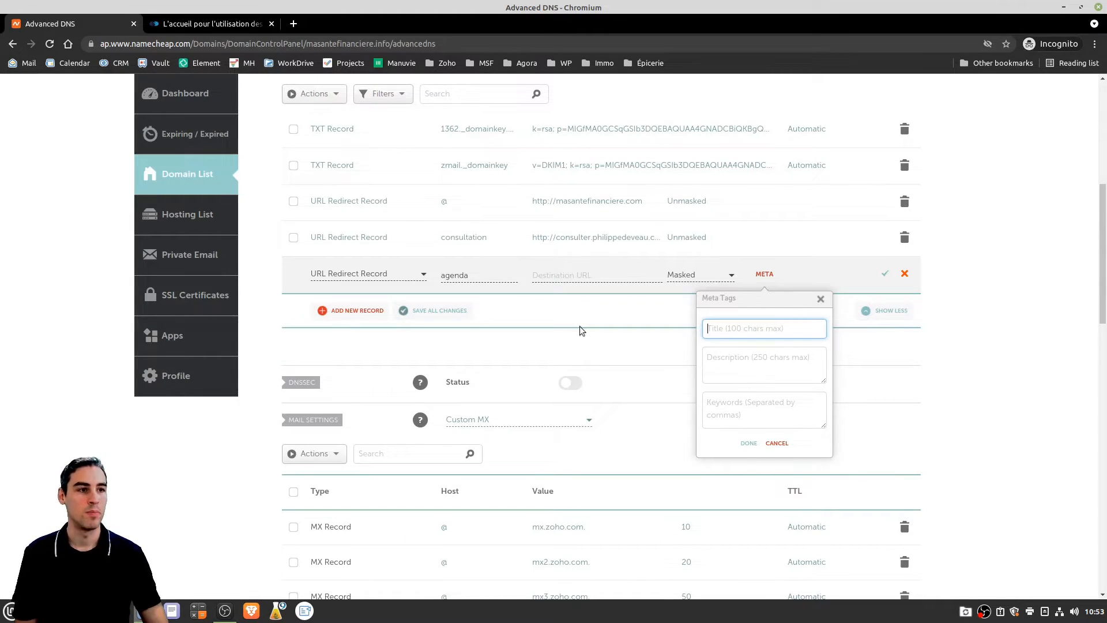
click(218, 23)
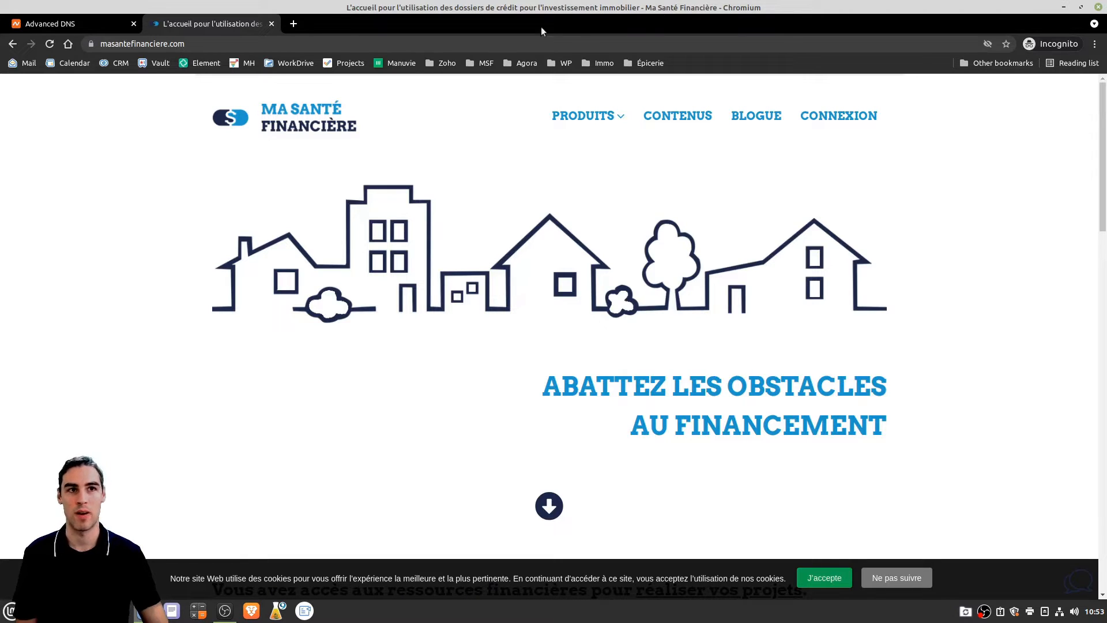
click(105, 31)
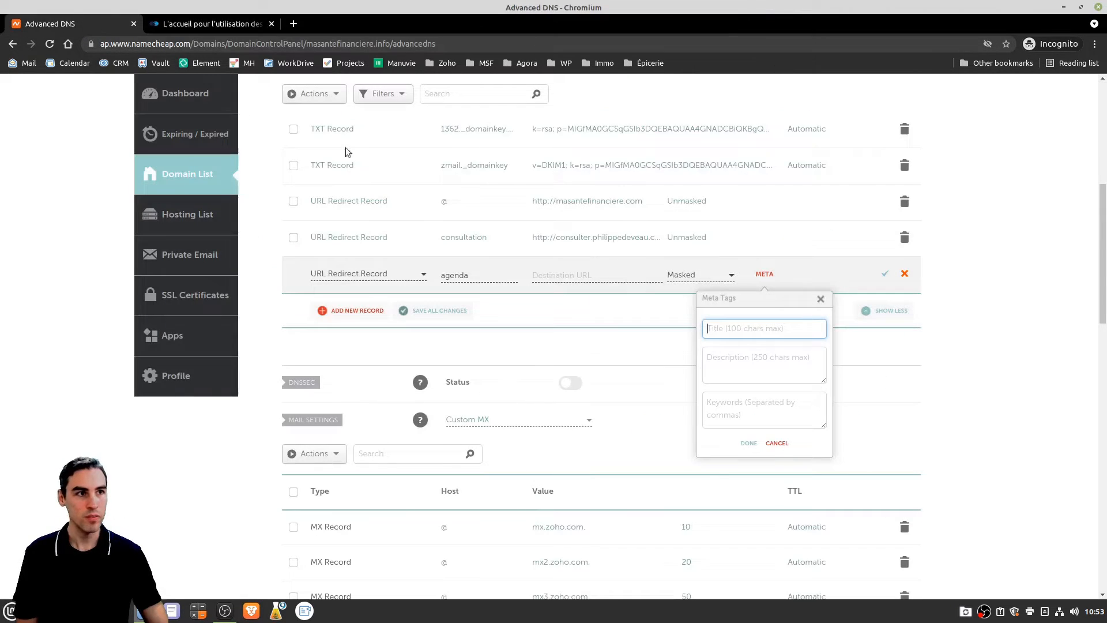
Close the meta tags without filling them in and set the redirect type back to Unmasked
click(821, 300)
click(700, 276)
click(718, 318)
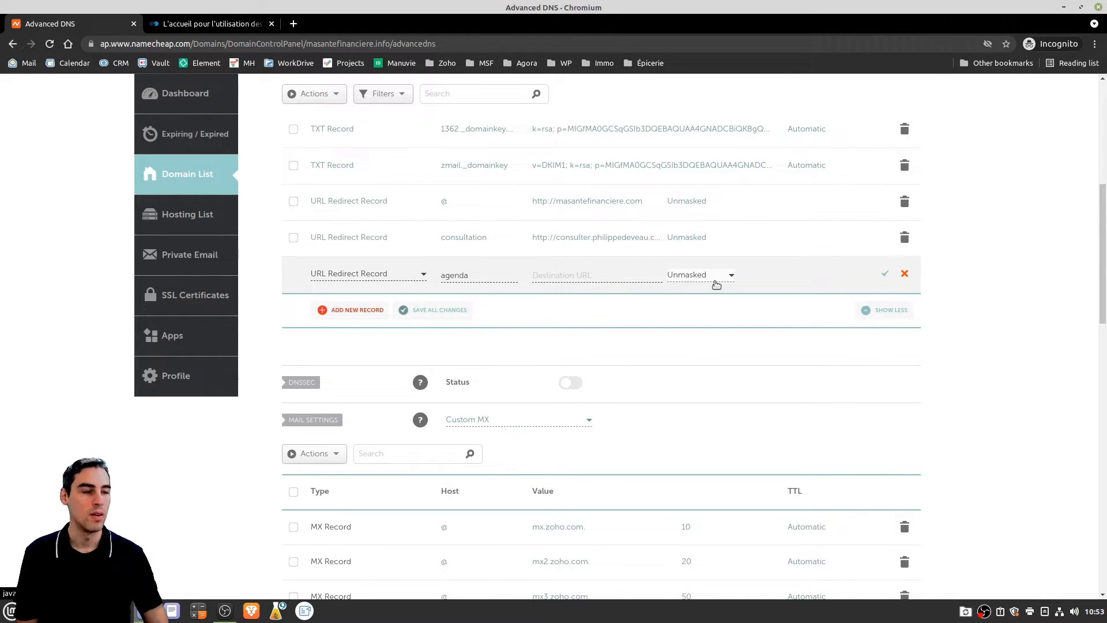
Set the record's destination to the http address of the agenda subdomain on the owner's personal domain, and save the record
click(887, 278)
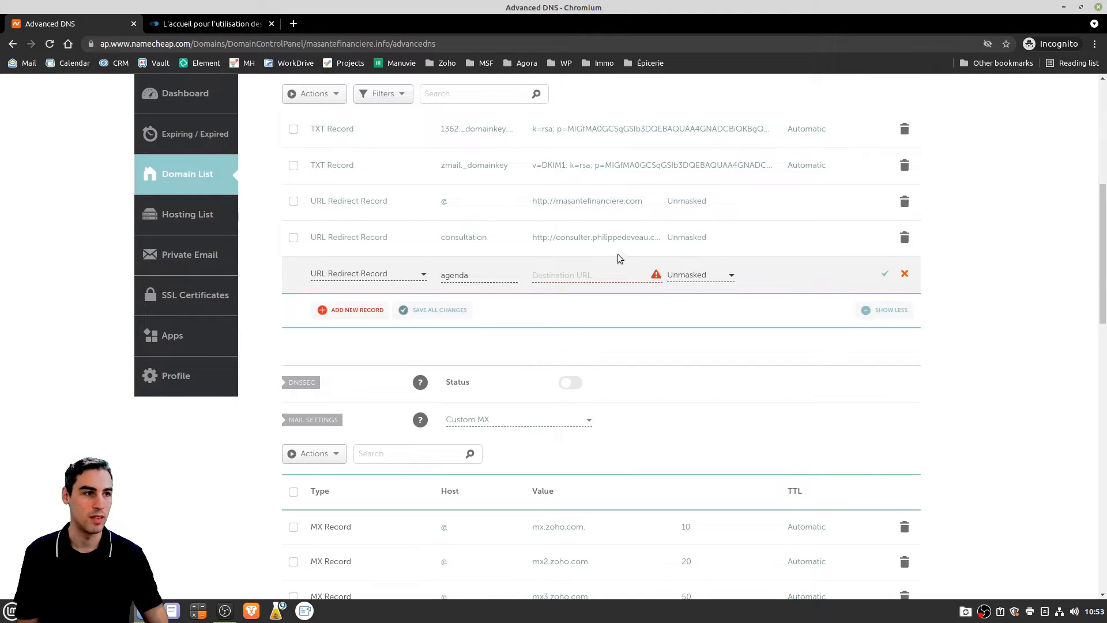
click(585, 271)
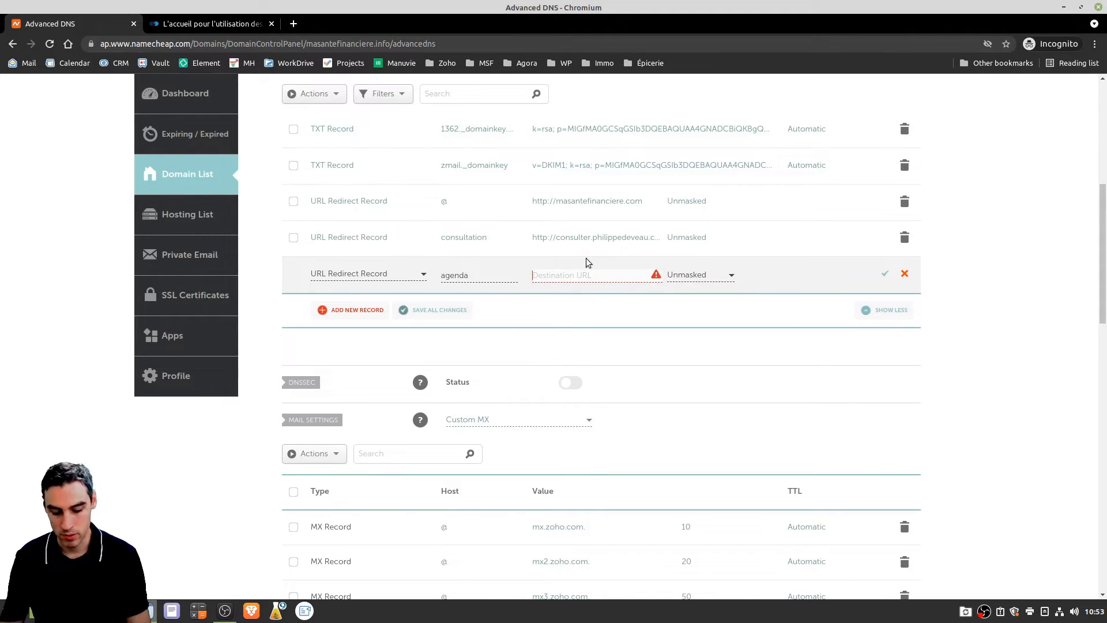
text(http://)
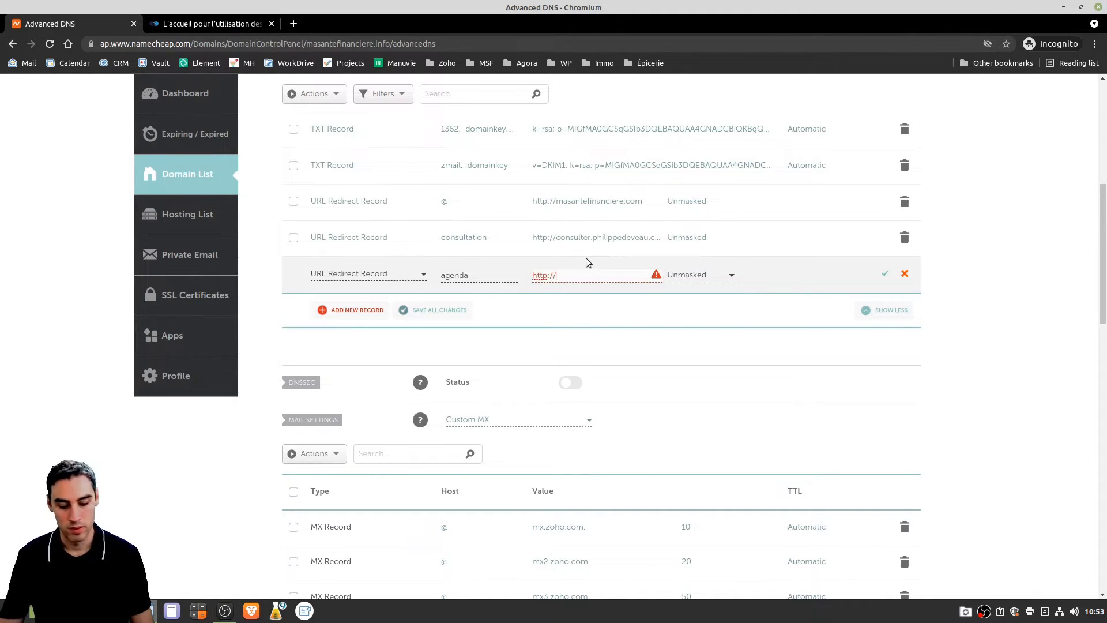
text(agen)
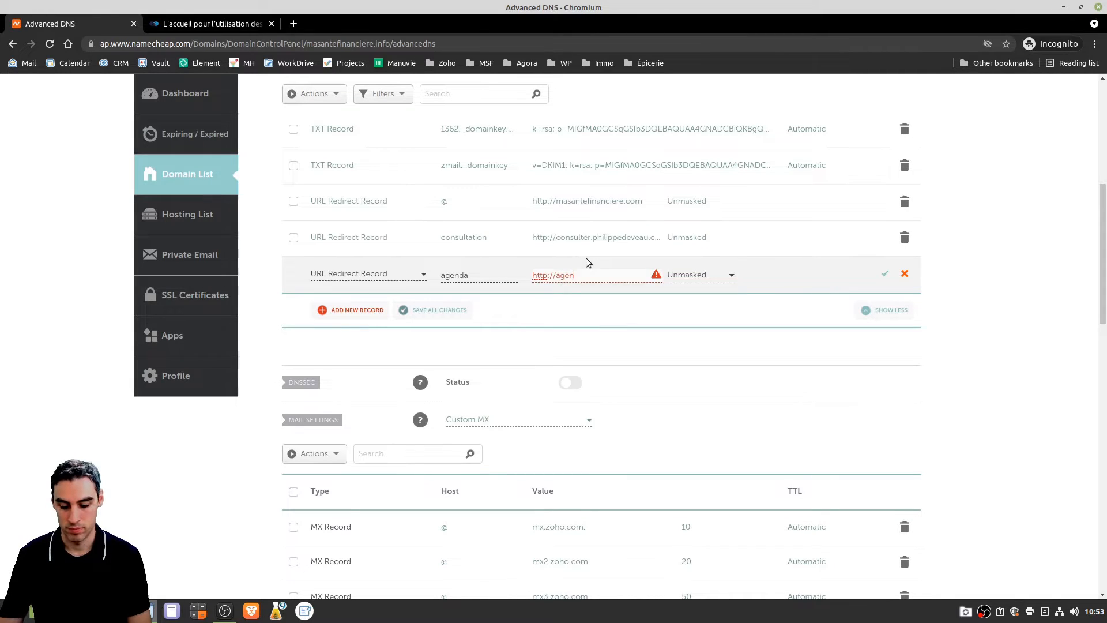
text(da.philippedeveau.com)
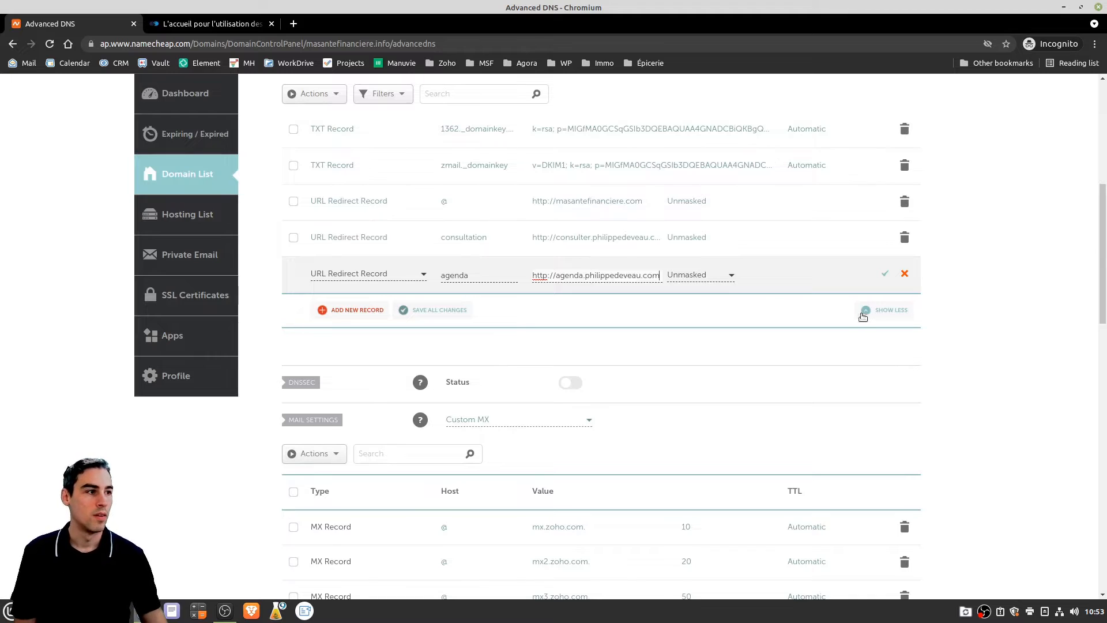
click(885, 274)
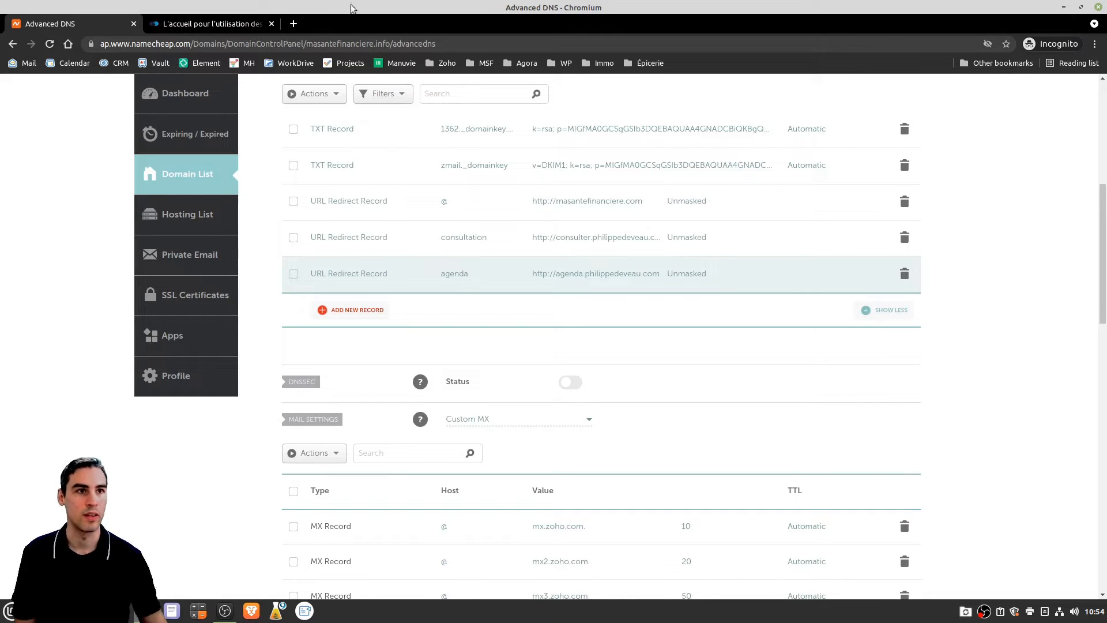
Begin an address with agenda in a new tab, and save the new redirect record with agenda2 as its host
text(agenda)
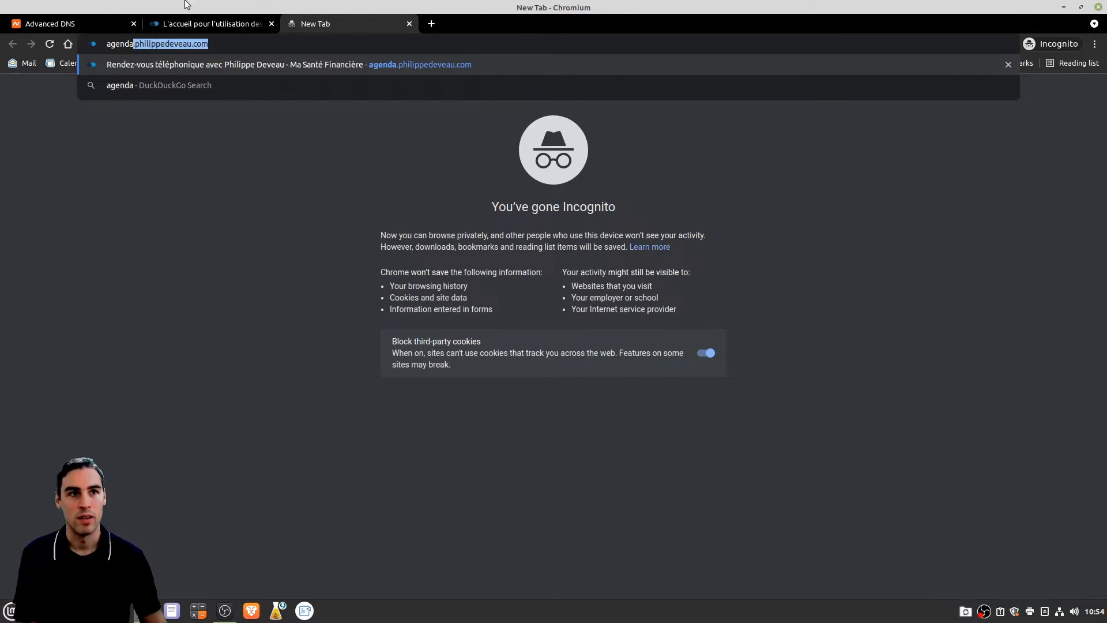
key(ctrl+1)
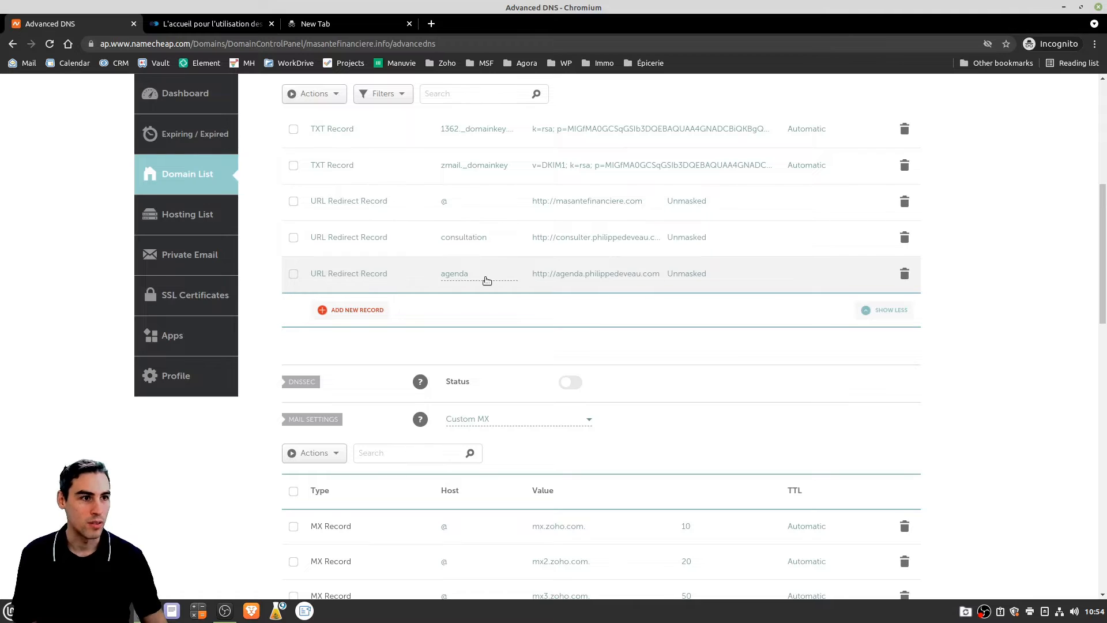
click(478, 280)
text(2)
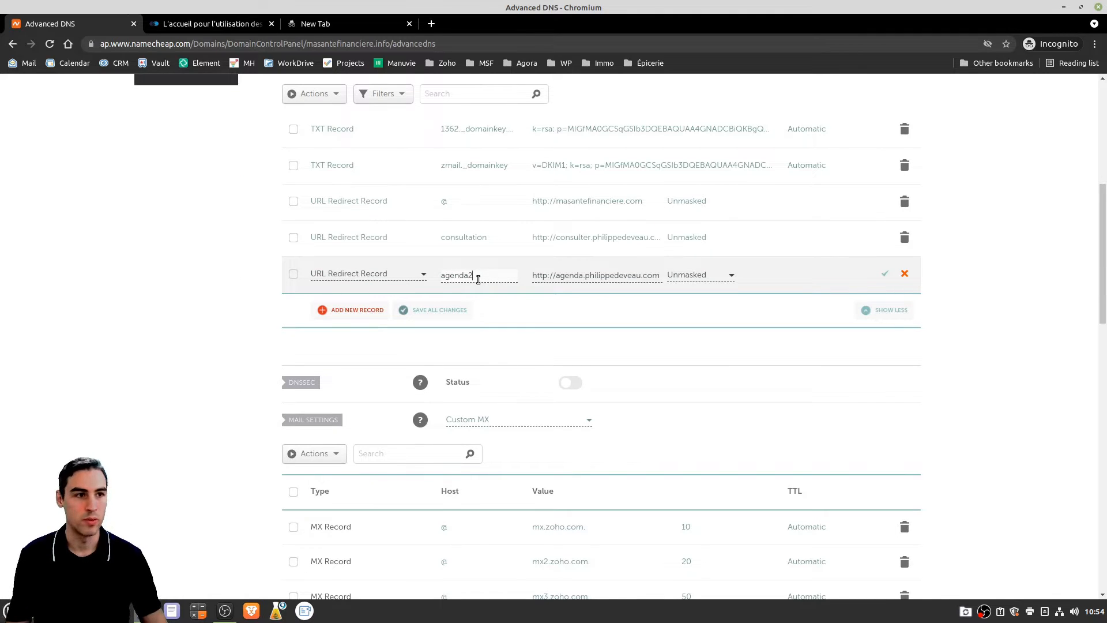
click(885, 273)
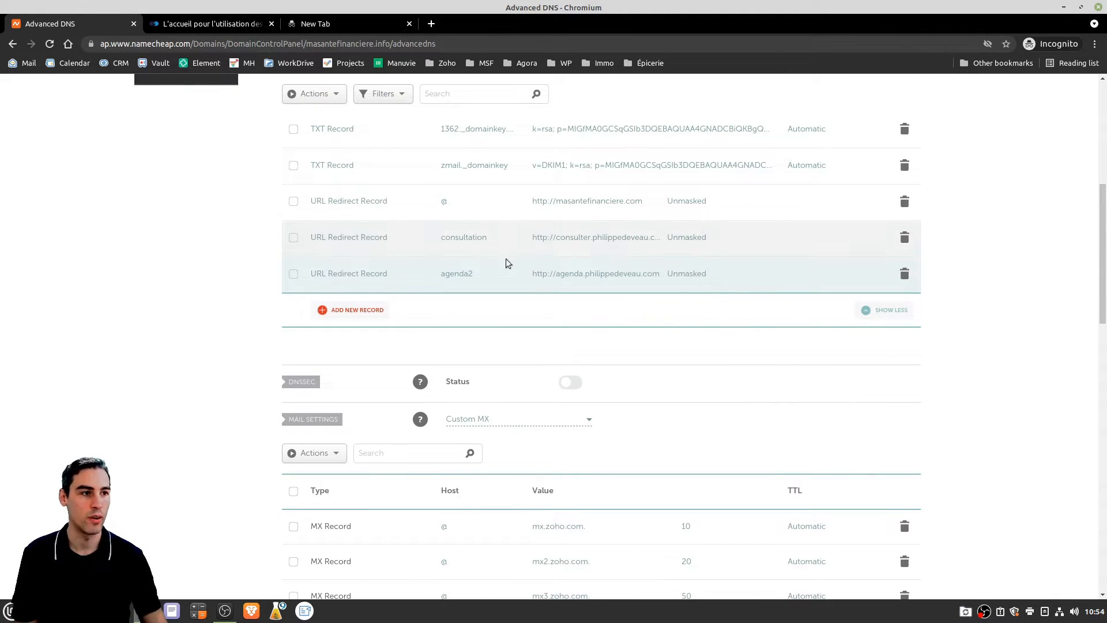
Load agenda2.masantefinanciere.info in the already opened new tab to test the new redirect
click(366, 24)
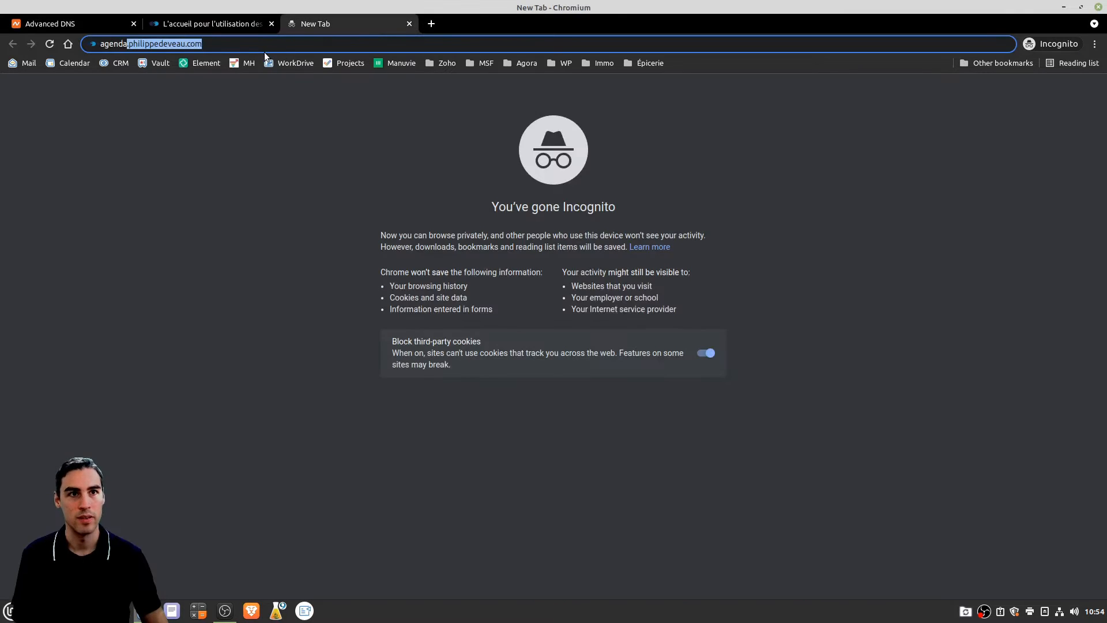
click(130, 46)
drag(216, 45, 125, 48)
text(2.ma)
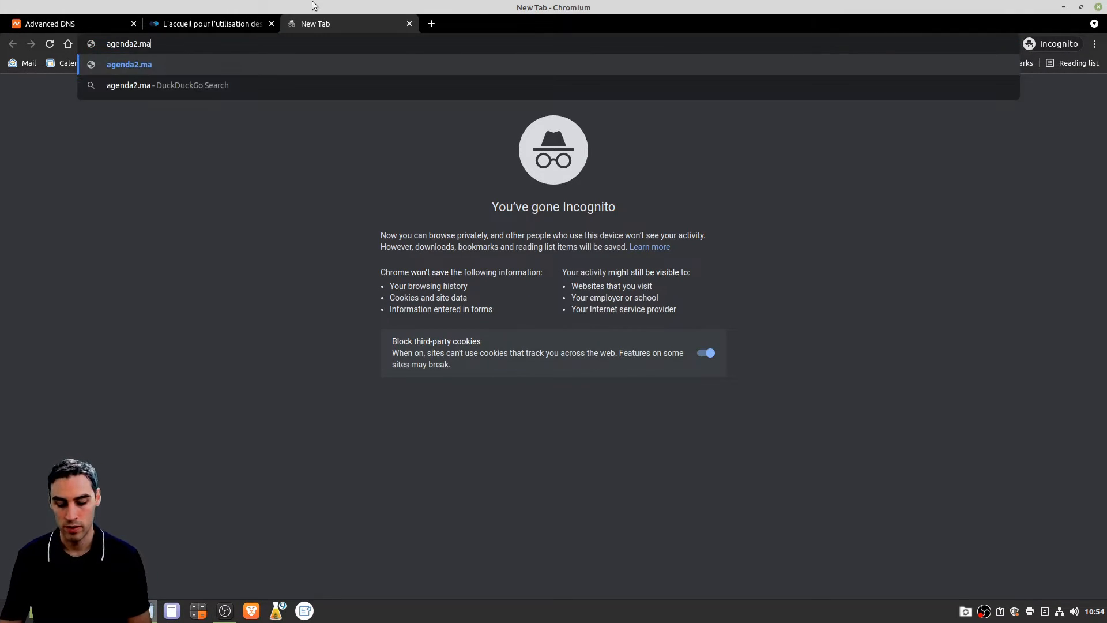
text(santefinanciere.co)
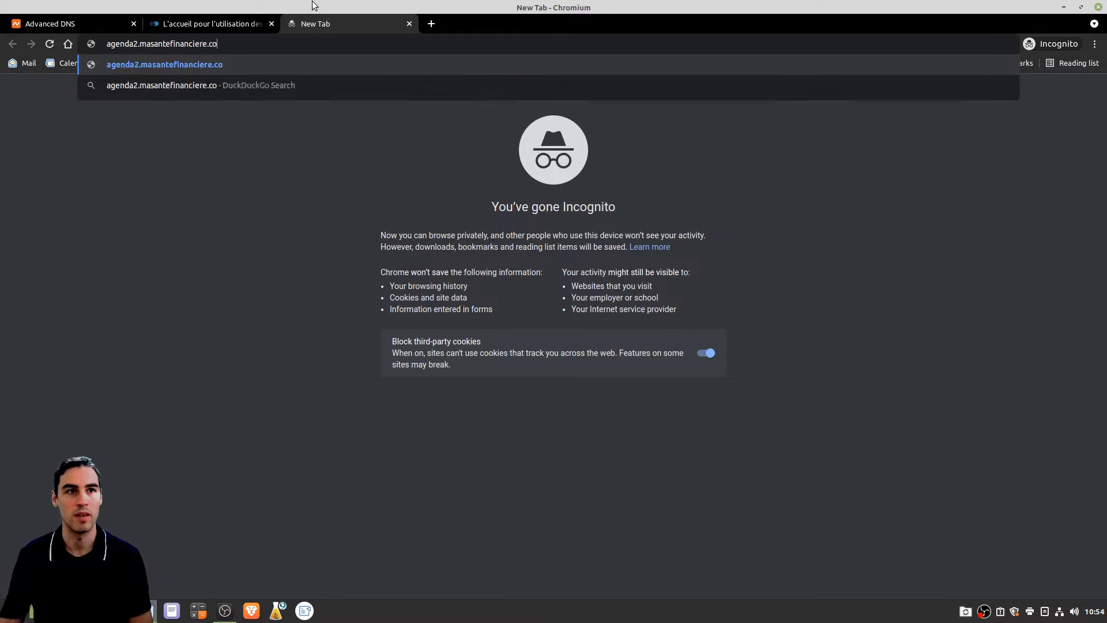
key(BackSpace)
key(BackSpace)
text(info)
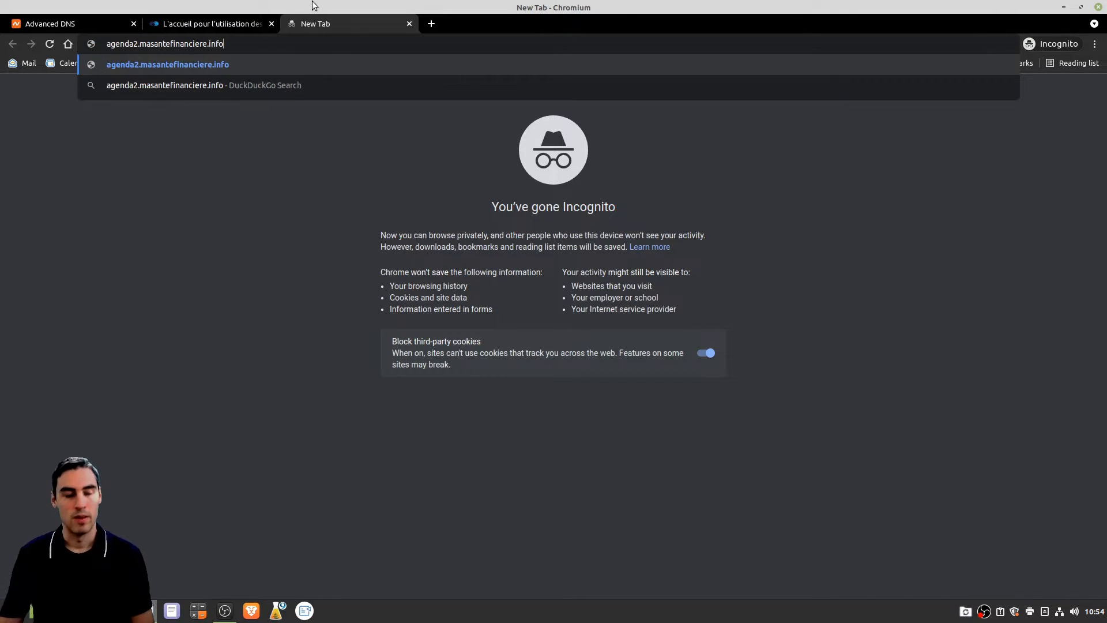
key(Return)
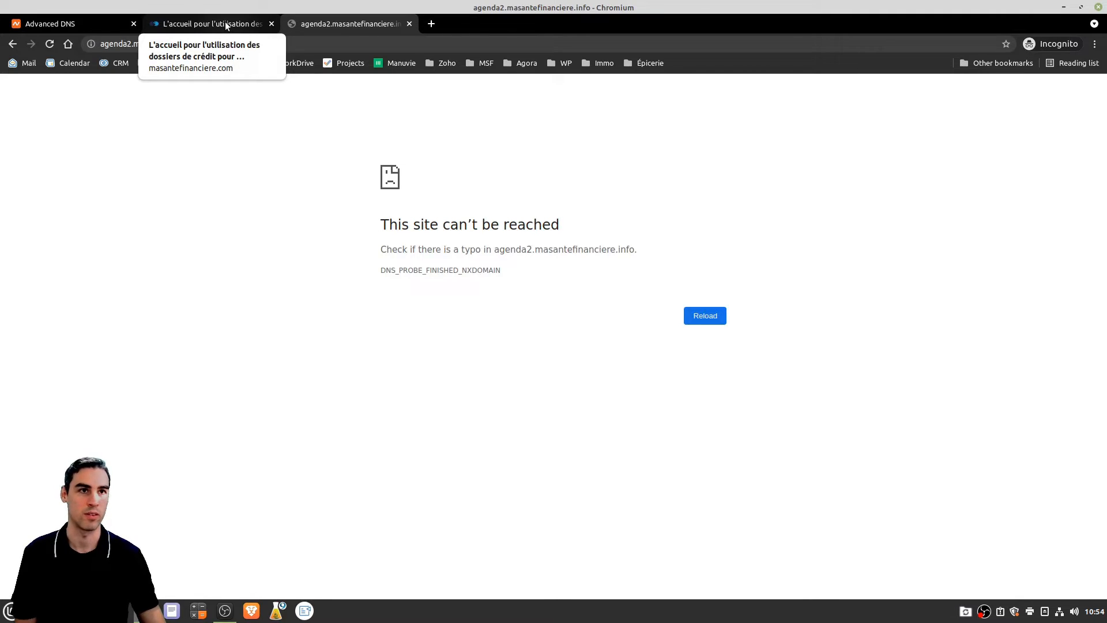
Close the two website tabs and review the URL redirect records in the DNS settings
click(257, 26)
click(271, 24)
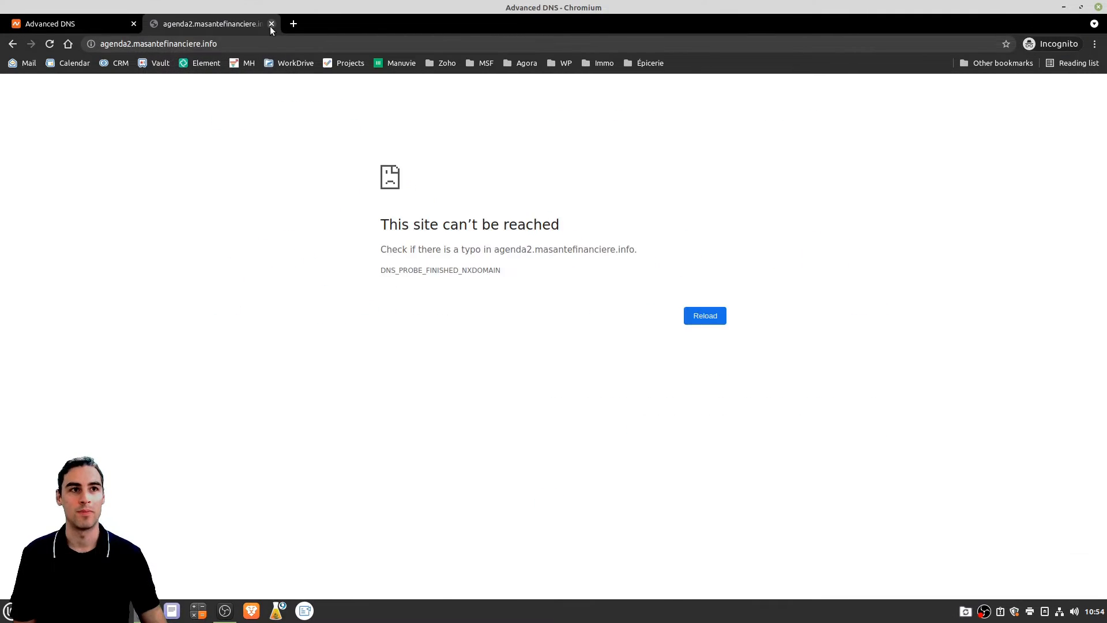
click(272, 24)
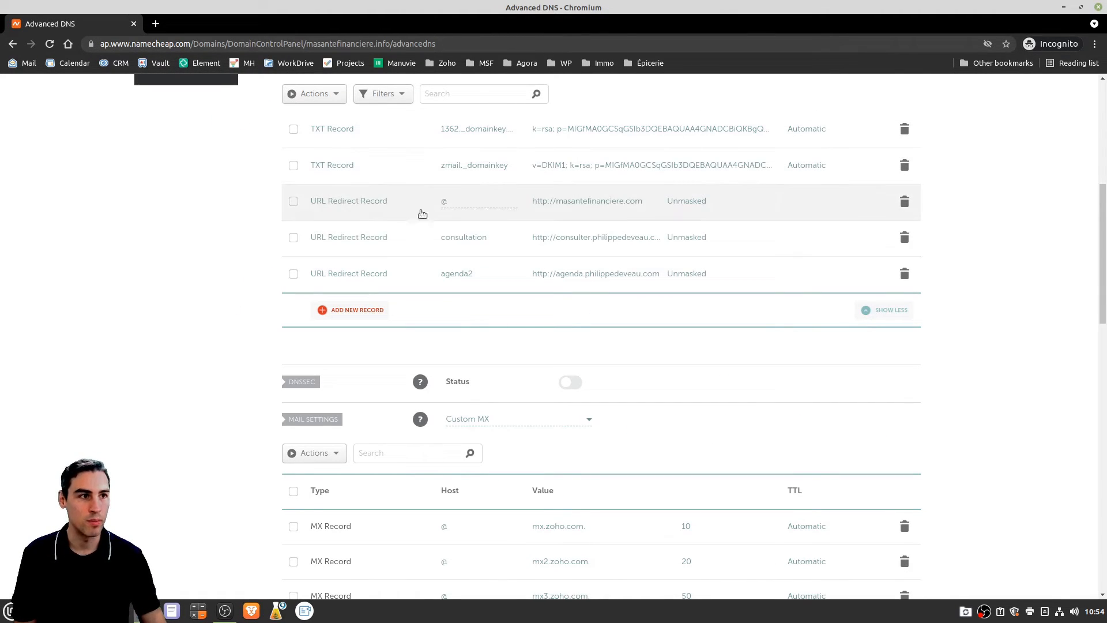
scroll(694, 260, up, 3)
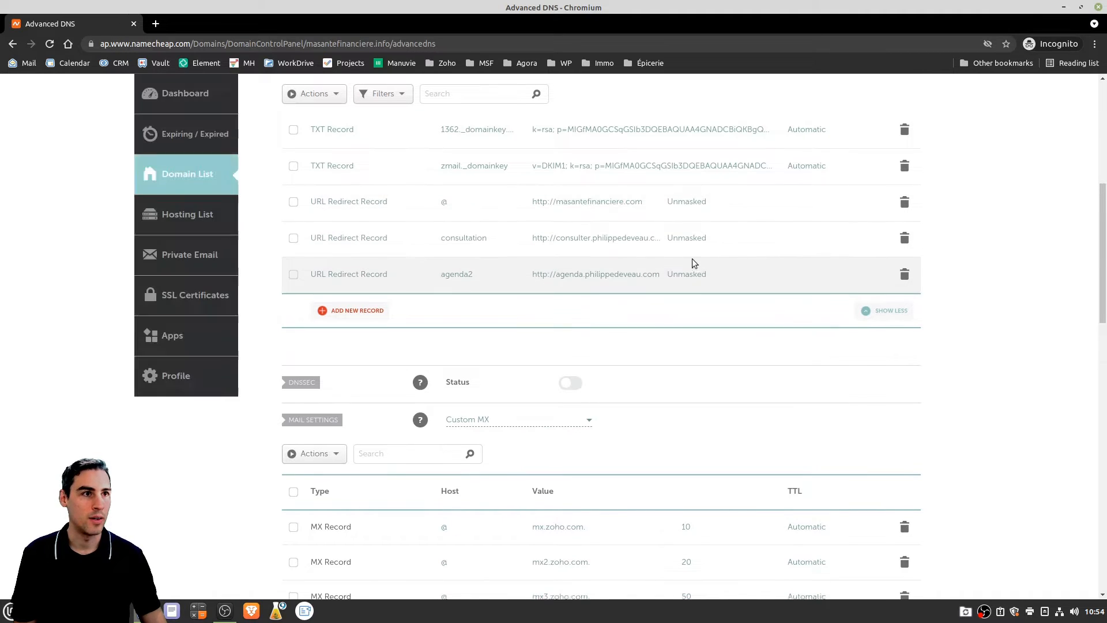
scroll(663, 280, up, 3)
scroll(625, 289, down, 3)
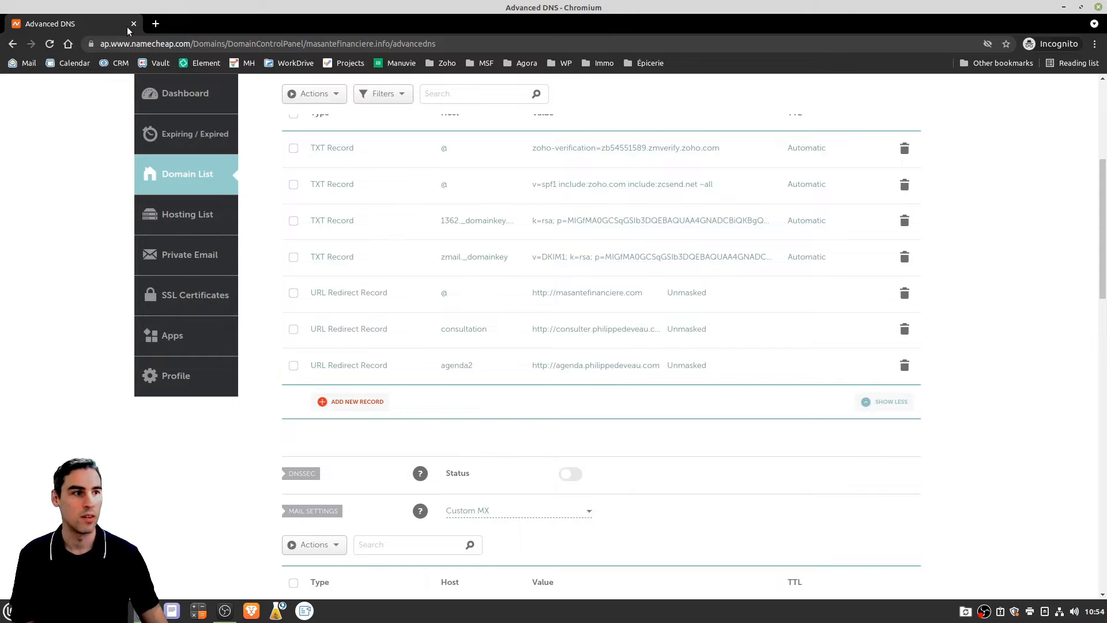
Load masantefinanciere.info in a new tab to test the root domain's redirect
click(156, 24)
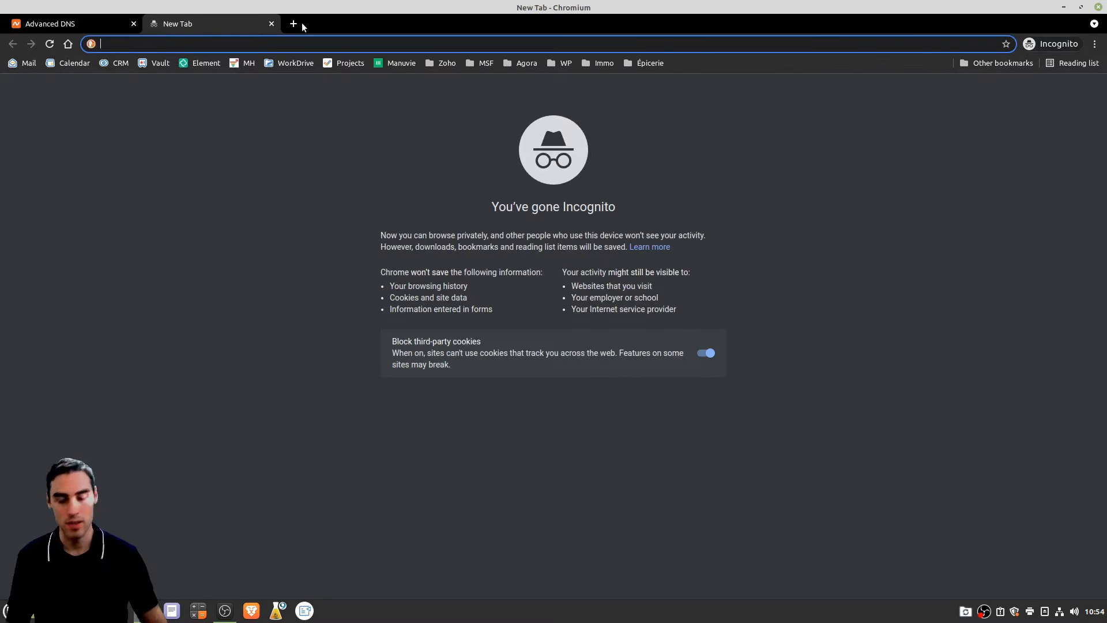
text(masantefin)
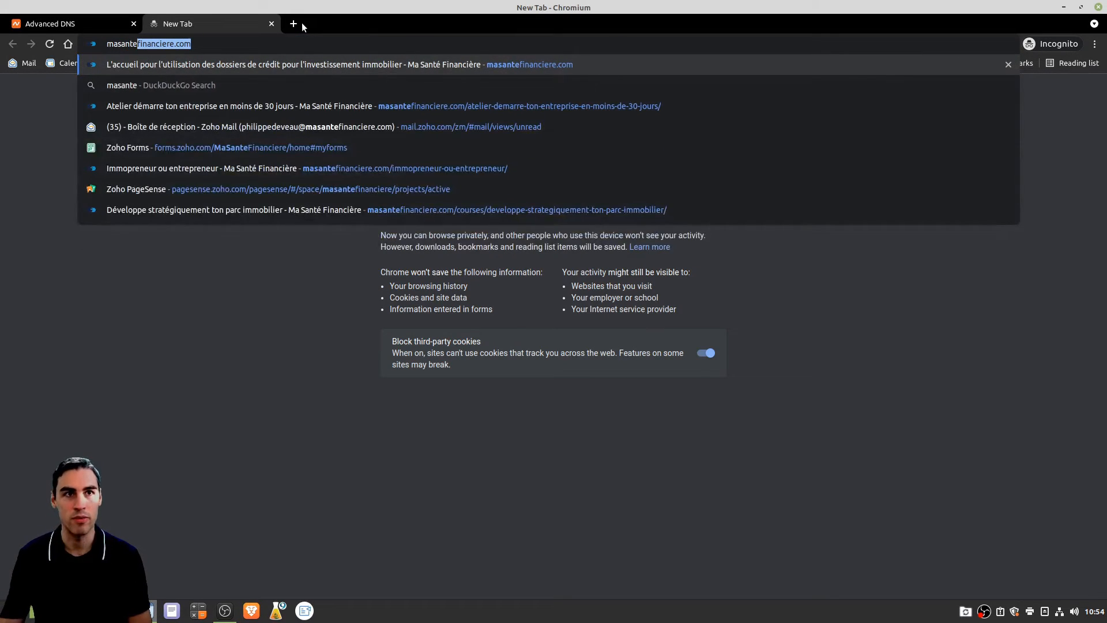
text(anciere.c)
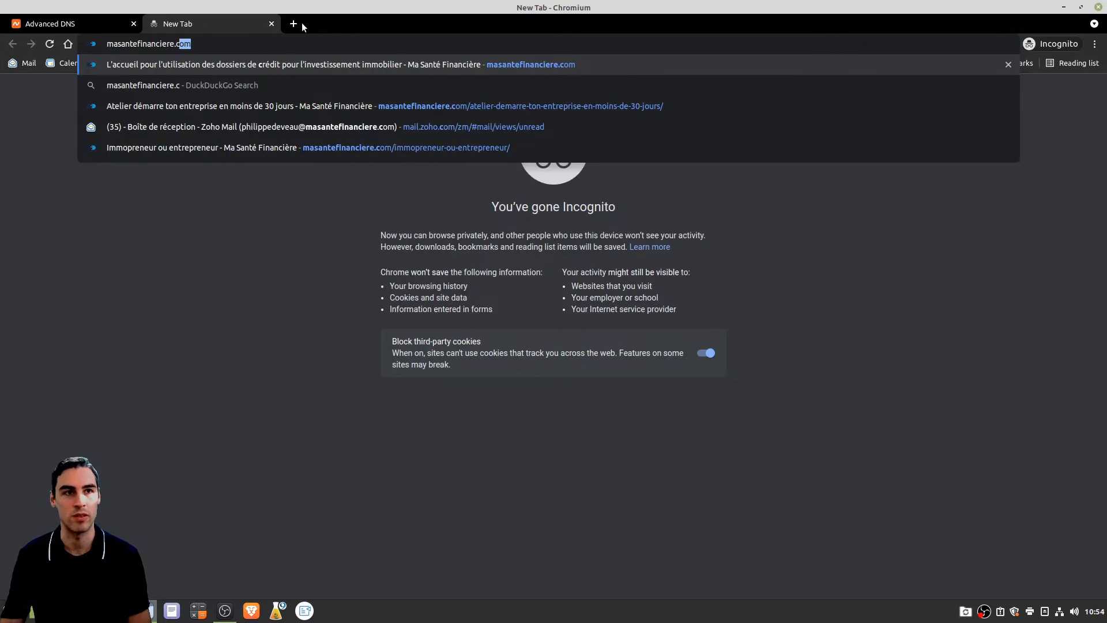
key(BackSpace)
text(info)
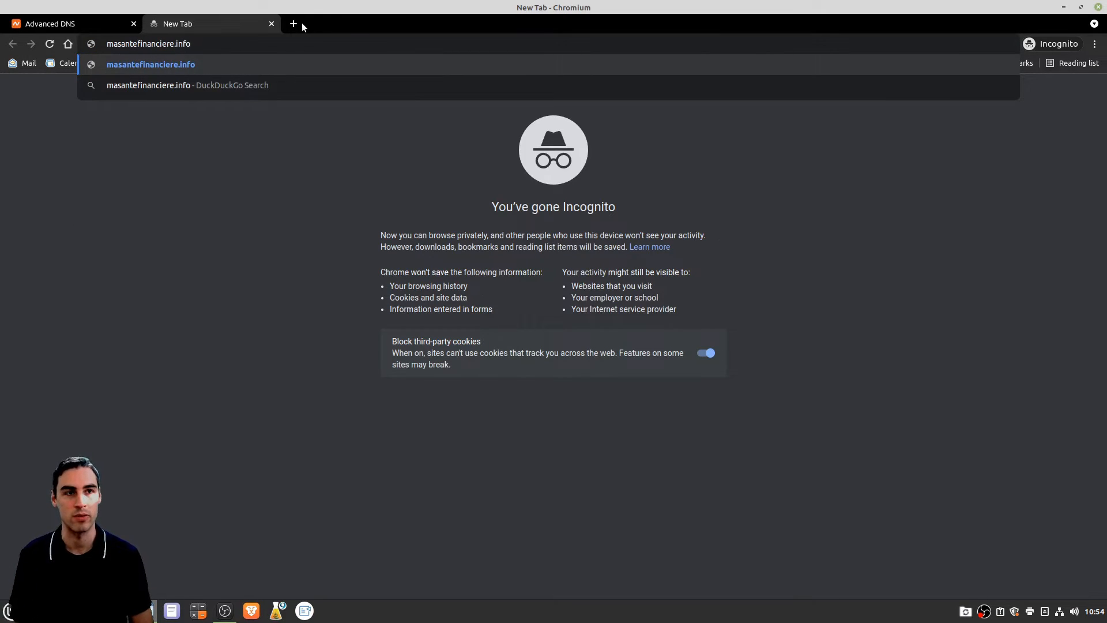
key(Return)
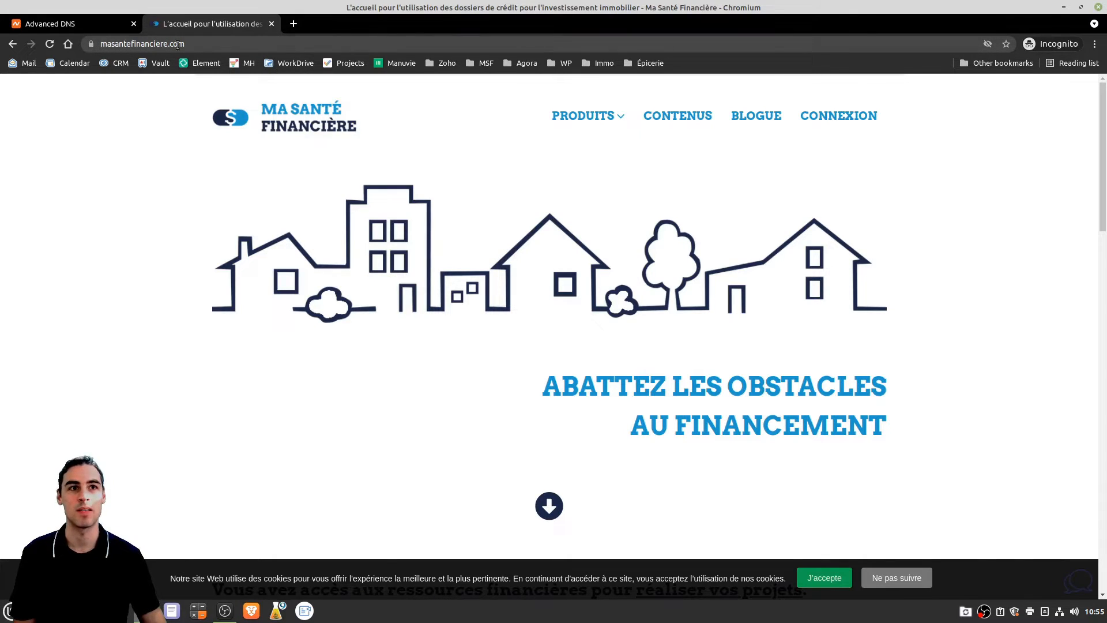
Check the consultation record's host in the DNS settings, and load consultation.masantefinanciere.info in another new tab to test its redirect
click(51, 24)
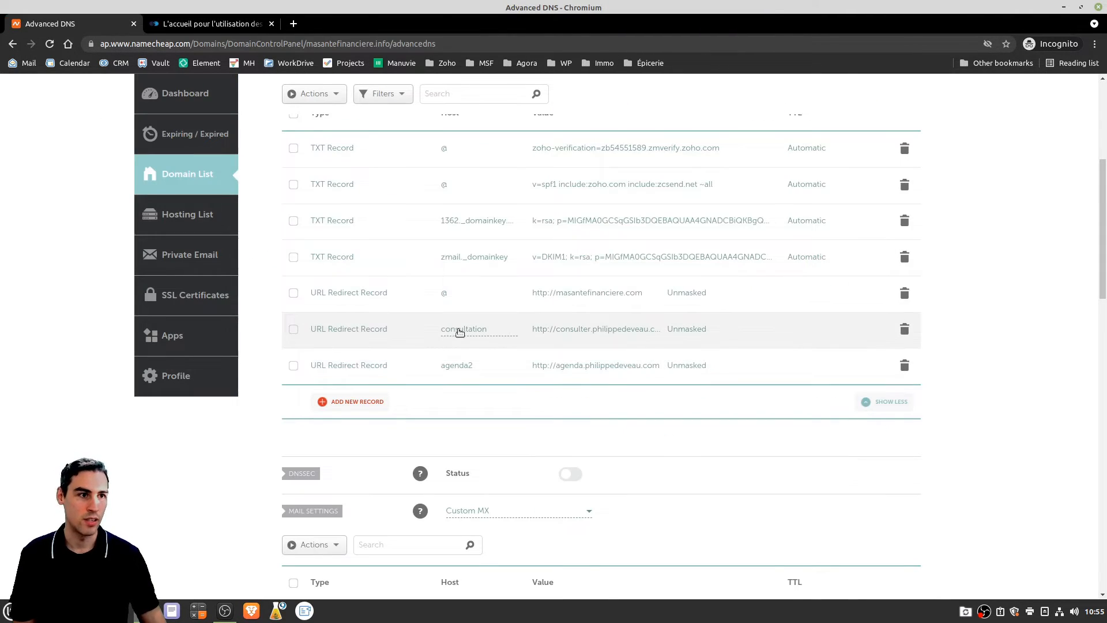
click(294, 24)
text(consultatio)
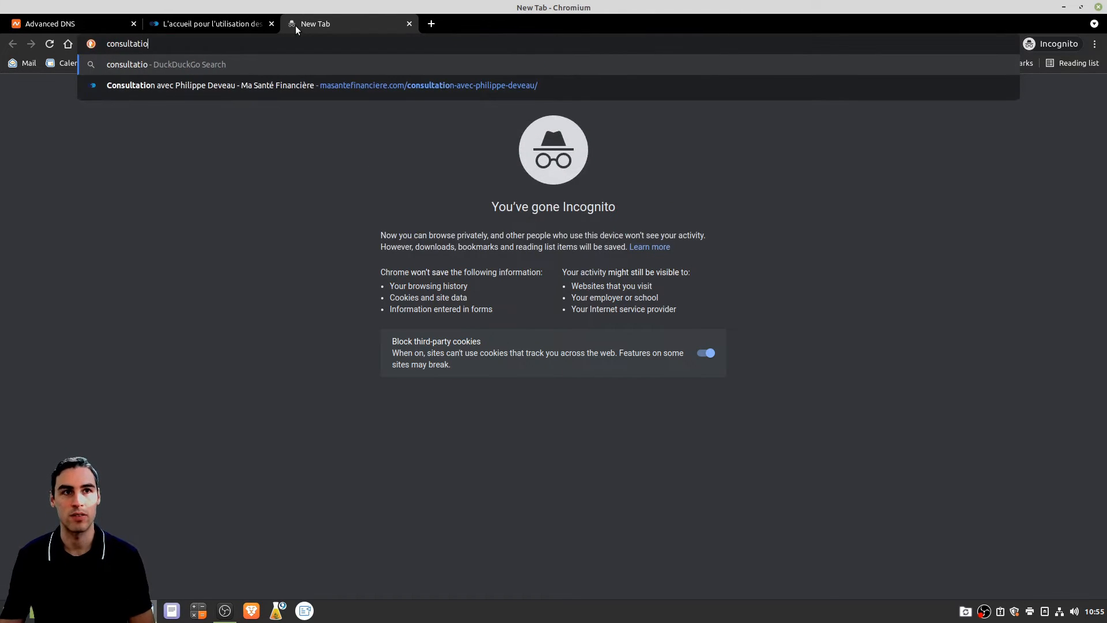
text(n.masantefi)
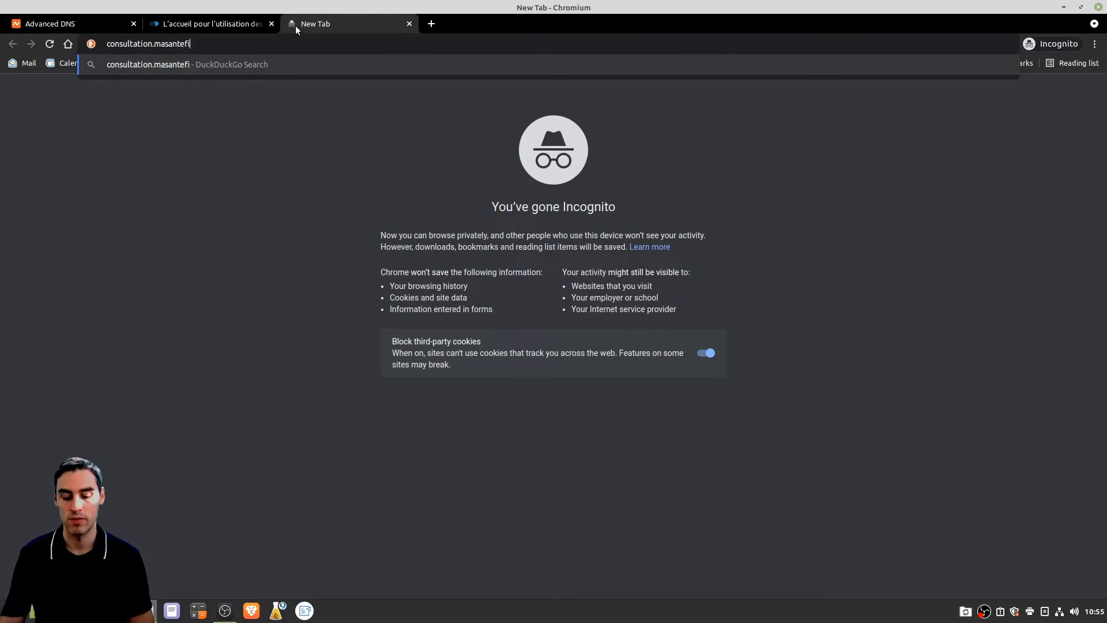
text(nanciere.info)
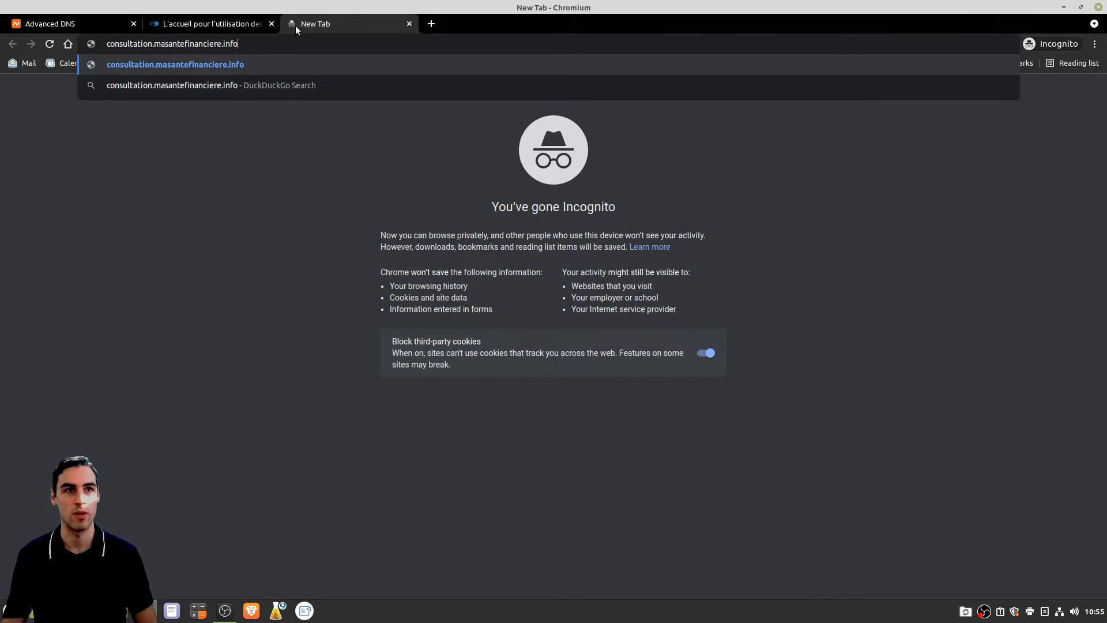
key(Return)
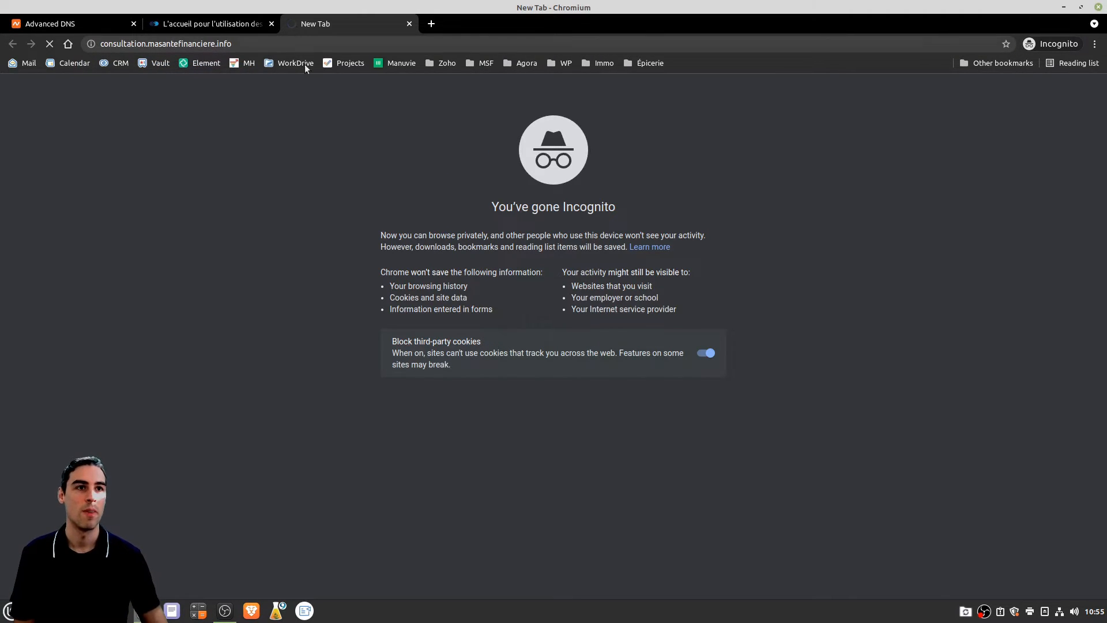
Compare the consultation record's destination with the page its redirect opens, examine that page's heading and booking section, and return to the DNS records
click(57, 24)
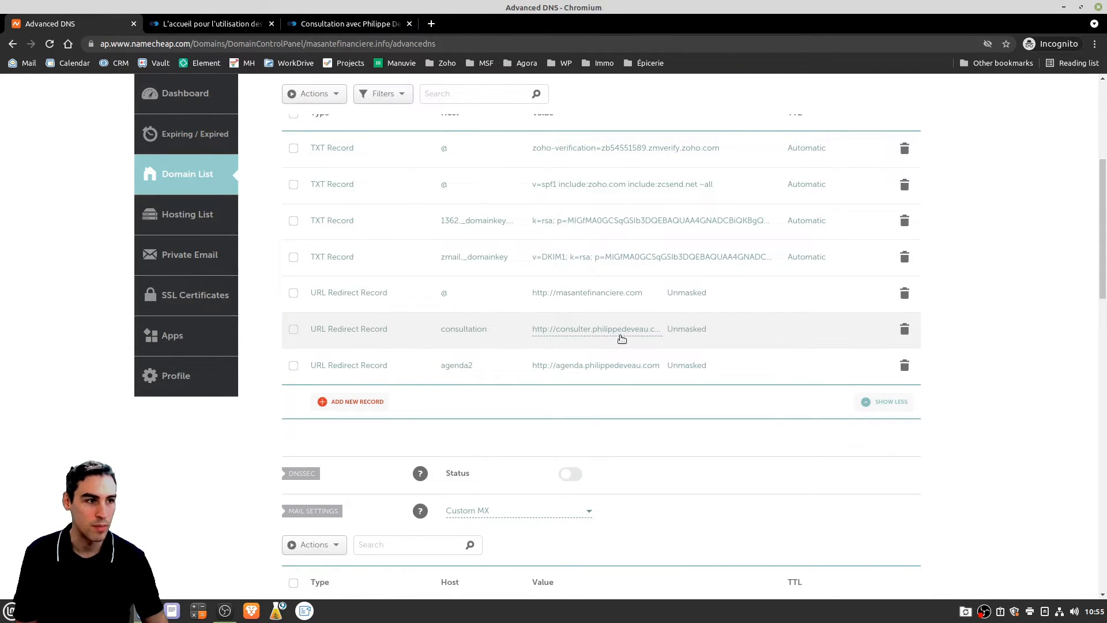
click(356, 24)
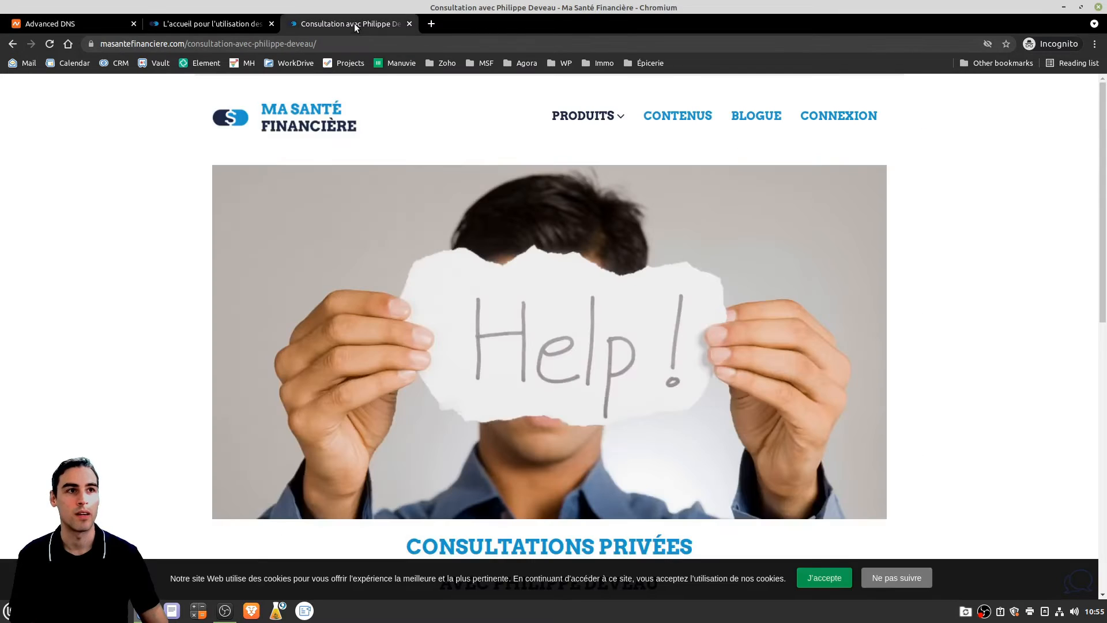
scroll(557, 316, down, 7)
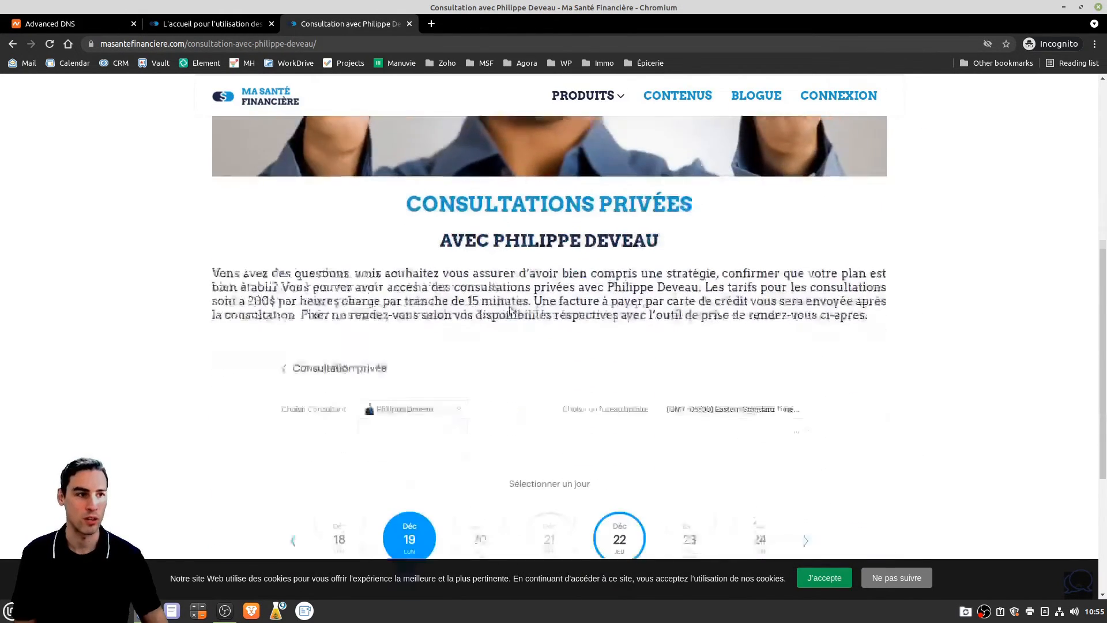
drag(504, 185, 771, 207)
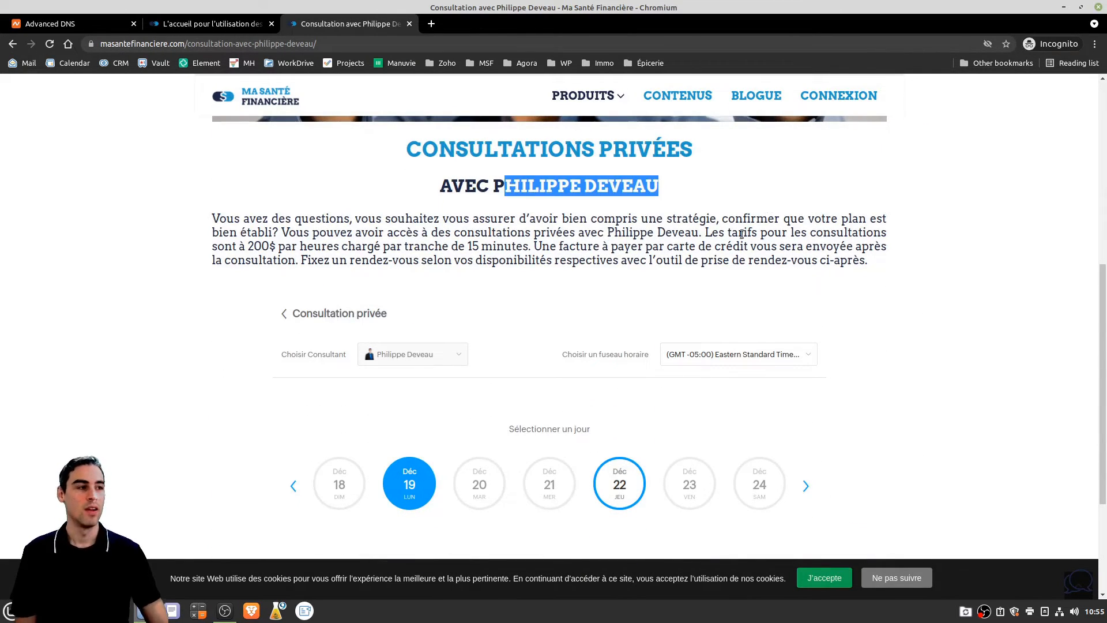
scroll(749, 225, up, 5)
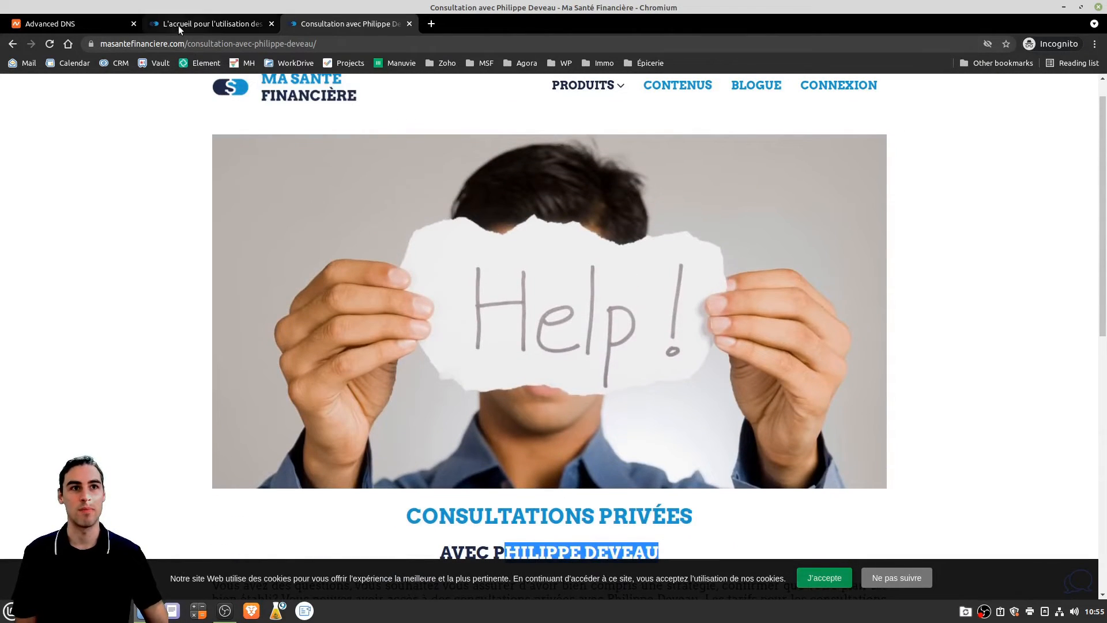
click(104, 24)
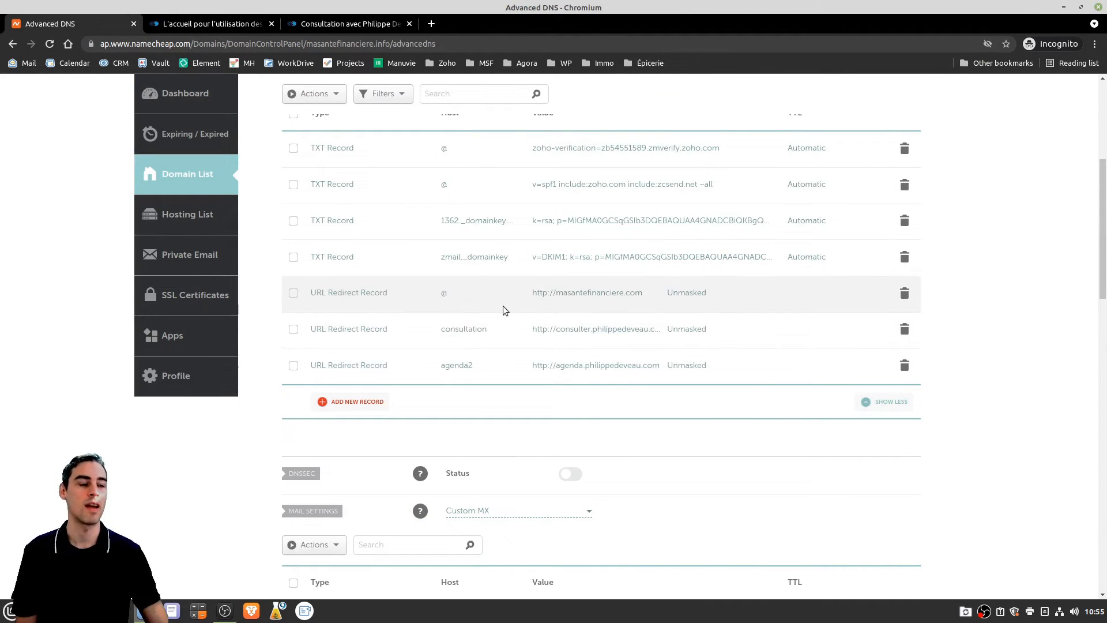